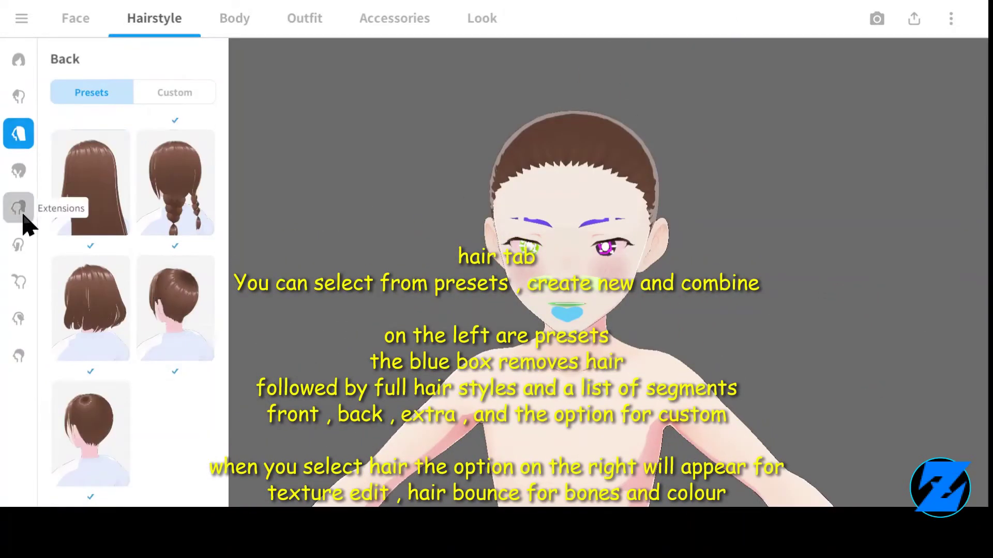
Step: Apply the base hair preset to the character's scalp
{"action": "left_click", "coordinate": [19, 282]}
{"action": "left_click", "coordinate": [18, 356]}
{"action": "left_click", "coordinate": [181, 223]}
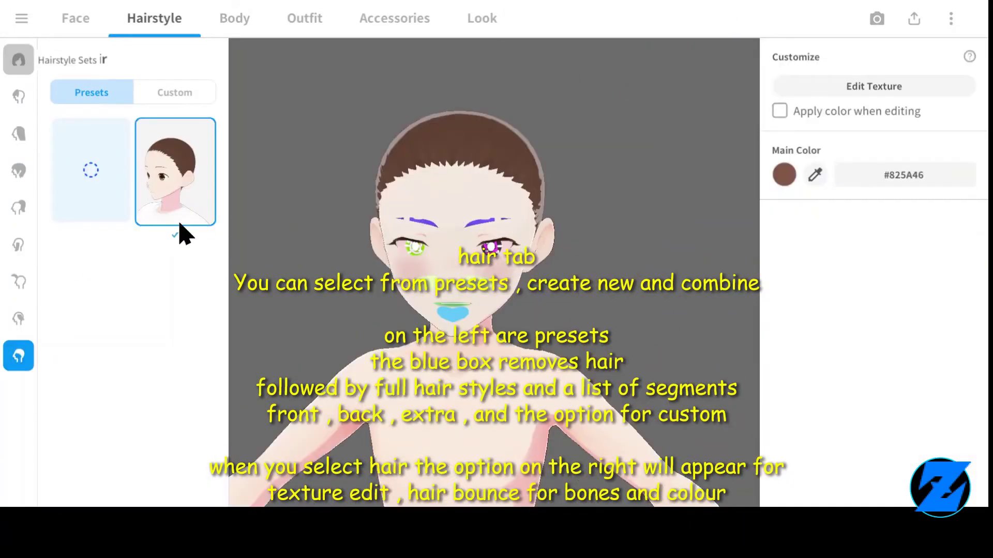
Step: Apply the short hairstyle set with pointed bangs and recolour the hair purple, #9893F6
{"action": "left_click", "coordinate": [18, 60]}
{"action": "scroll", "coordinate": [90, 362], "scroll_direction": "down", "scroll_amount": 5}
{"action": "left_click", "coordinate": [91, 434]}
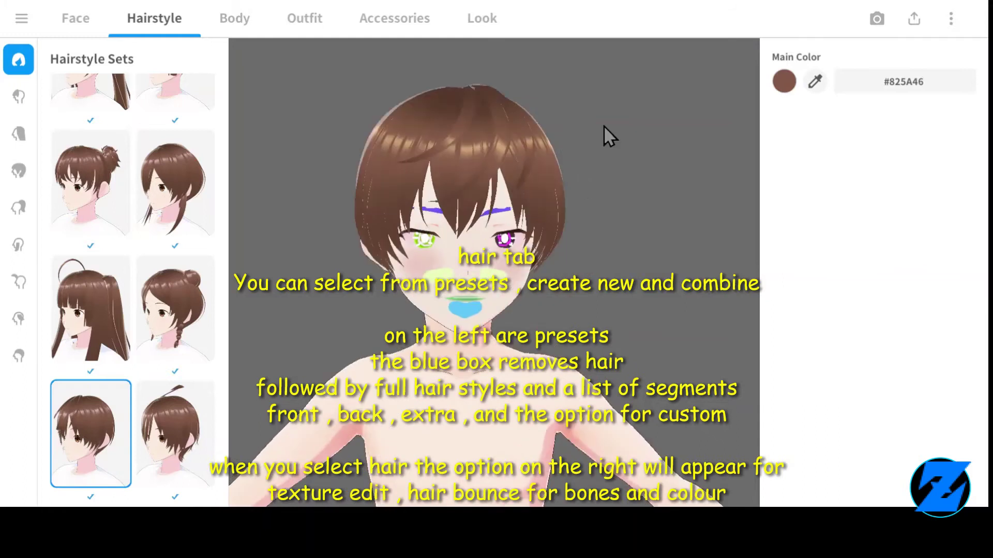
{"action": "left_click", "coordinate": [717, 138]}
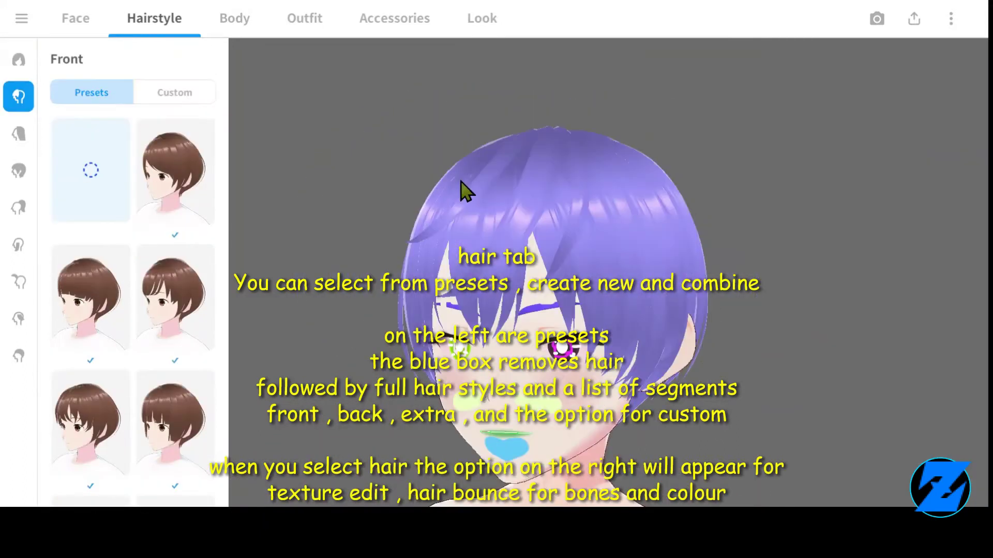
Step: Apply the side-swept front hair preset that covers one eye and the curled ahoge preset
{"action": "scroll", "coordinate": [175, 306], "scroll_direction": "down", "scroll_amount": 10}
{"action": "left_click", "coordinate": [175, 306]}
{"action": "left_click", "coordinate": [19, 134]}
{"action": "scroll", "coordinate": [189, 202], "scroll_direction": "down", "scroll_amount": 10}
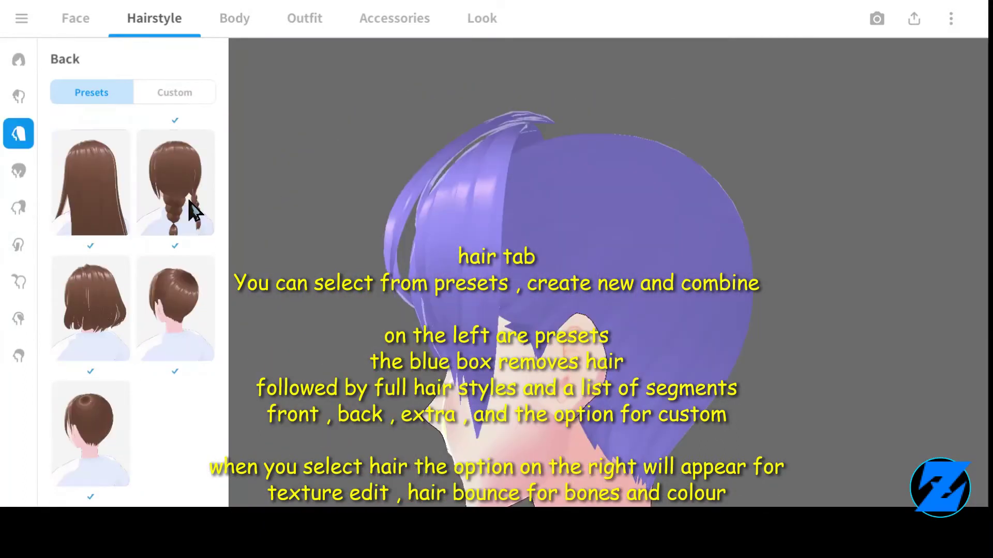
{"action": "left_click", "coordinate": [18, 282]}
{"action": "left_click", "coordinate": [88, 284]}
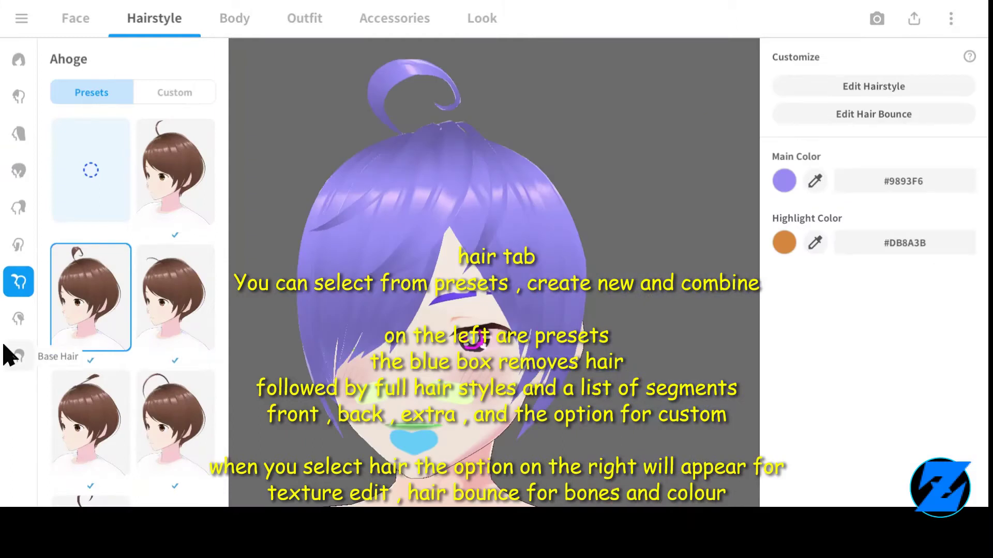
Step: Open the extra hair for hairstyle editing and move the hair net of Freehand Group 1 toward the face
{"action": "left_click", "coordinate": [19, 318]}
{"action": "left_click", "coordinate": [873, 86]}
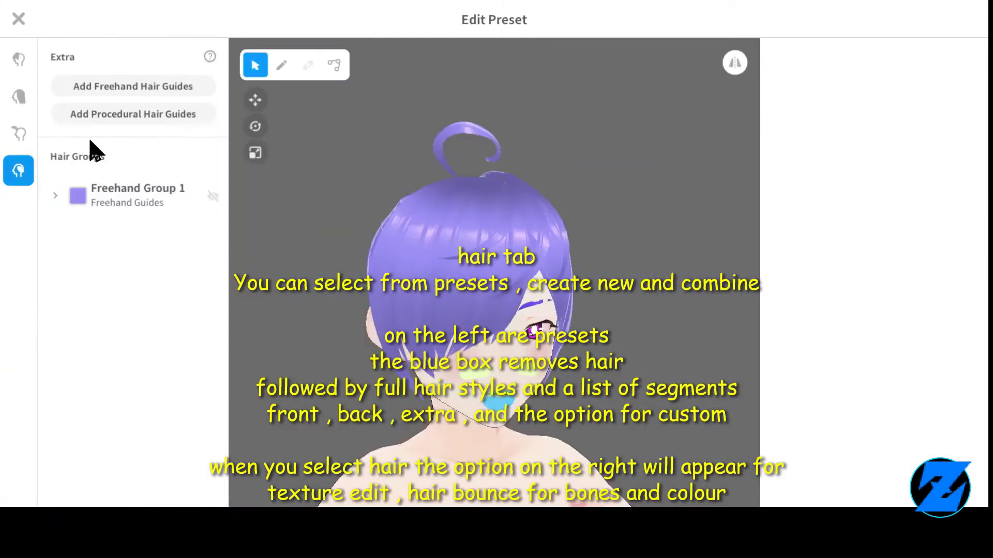
{"action": "left_click", "coordinate": [119, 195]}
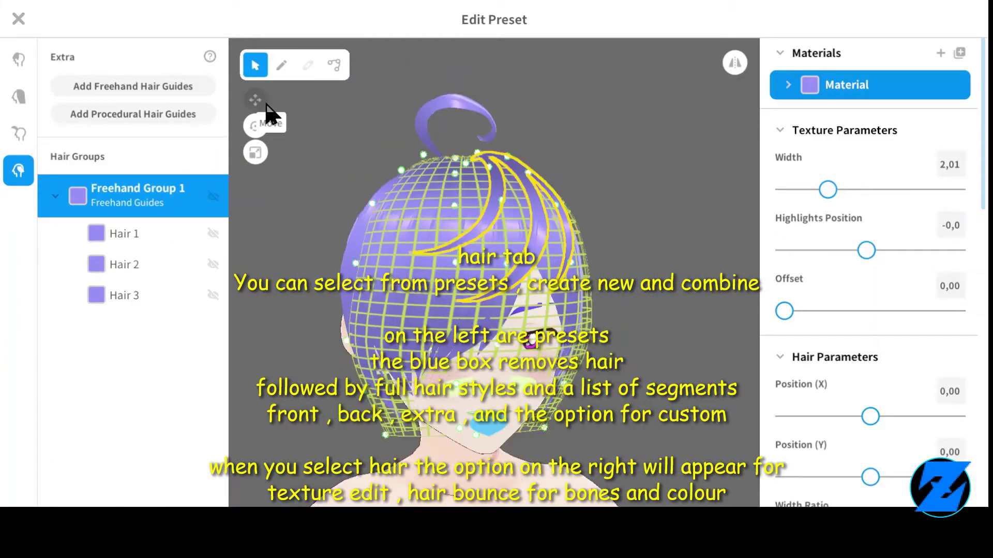
{"action": "left_click", "coordinate": [256, 100]}
{"action": "right_click_drag", "start_coordinate": [559, 155], "coordinate": [481, 159]}
{"action": "left_click_drag", "start_coordinate": [406, 156], "coordinate": [388, 156]}
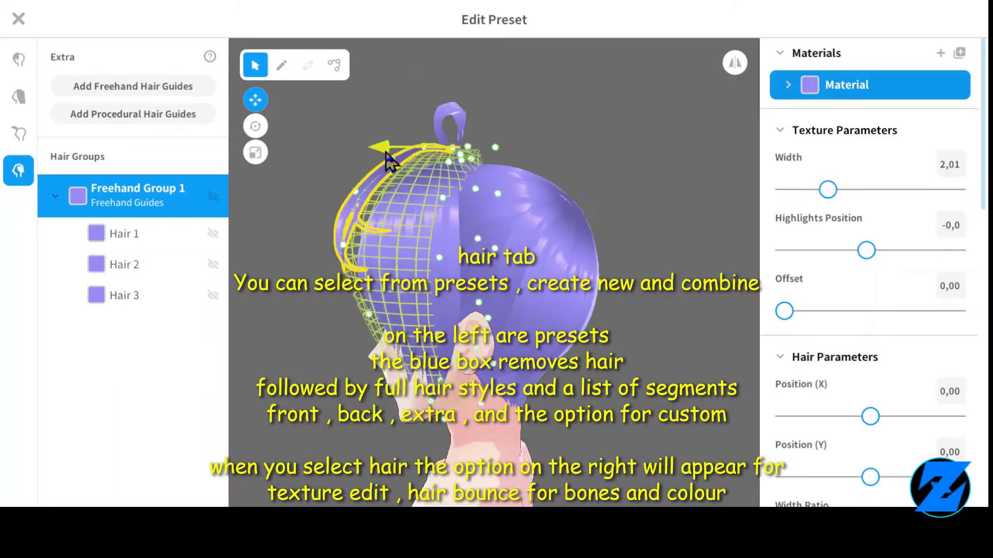
Step: Rotate the hair net of Freehand Group 1 and scale it up
{"action": "left_click", "coordinate": [255, 126]}
{"action": "left_click_drag", "start_coordinate": [454, 150], "coordinate": [478, 150]}
{"action": "right_click_drag", "start_coordinate": [478, 150], "coordinate": [559, 150]}
{"action": "left_click_drag", "start_coordinate": [538, 108], "coordinate": [546, 147]}
{"action": "left_click", "coordinate": [261, 153]}
{"action": "left_click_drag", "start_coordinate": [372, 150], "coordinate": [339, 150]}
Step: Activate the freehand hair brush, set its hair width to 0.06 and open the hair shape options
{"action": "left_click", "coordinate": [282, 65]}
{"action": "scroll", "coordinate": [857, 292], "scroll_direction": "down", "scroll_amount": 6}
{"action": "left_click_drag", "start_coordinate": [893, 185], "coordinate": [901, 186]}
{"action": "scroll", "coordinate": [880, 209], "scroll_direction": "up", "scroll_amount": 1}
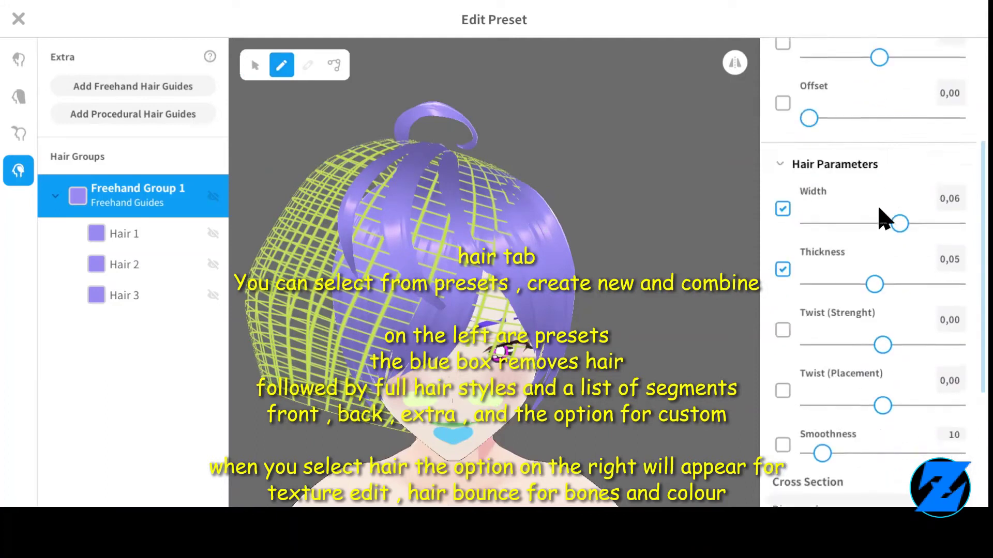
{"action": "scroll", "coordinate": [879, 218], "scroll_direction": "down", "scroll_amount": 6}
{"action": "left_click", "coordinate": [828, 356]}
{"action": "left_click", "coordinate": [833, 296]}
{"action": "scroll", "coordinate": [820, 210], "scroll_direction": "up", "scroll_amount": 4}
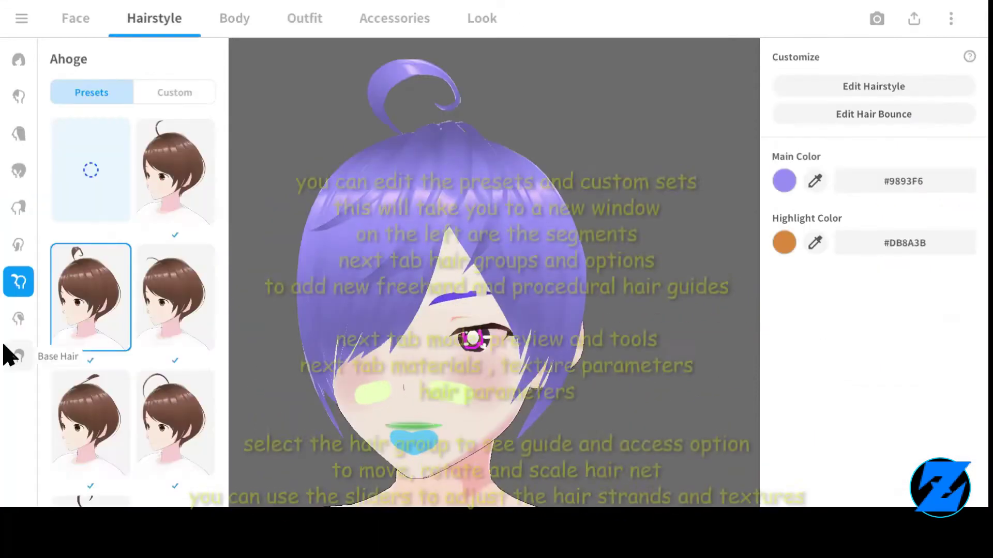
Step: Edit the extra hair preset and reposition the hair net of Freehand Group 1 with the Move tool
{"action": "left_click", "coordinate": [18, 318]}
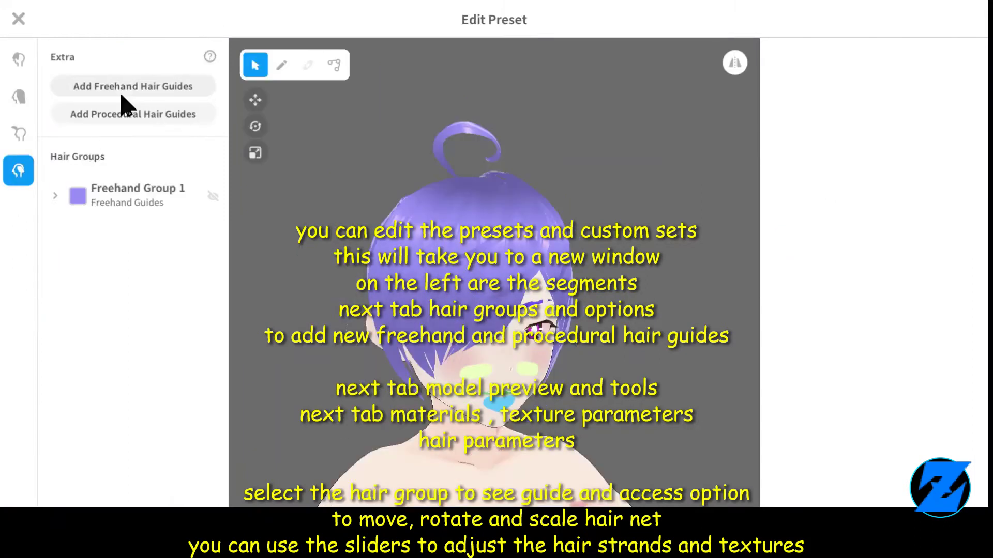
{"action": "left_click", "coordinate": [120, 194]}
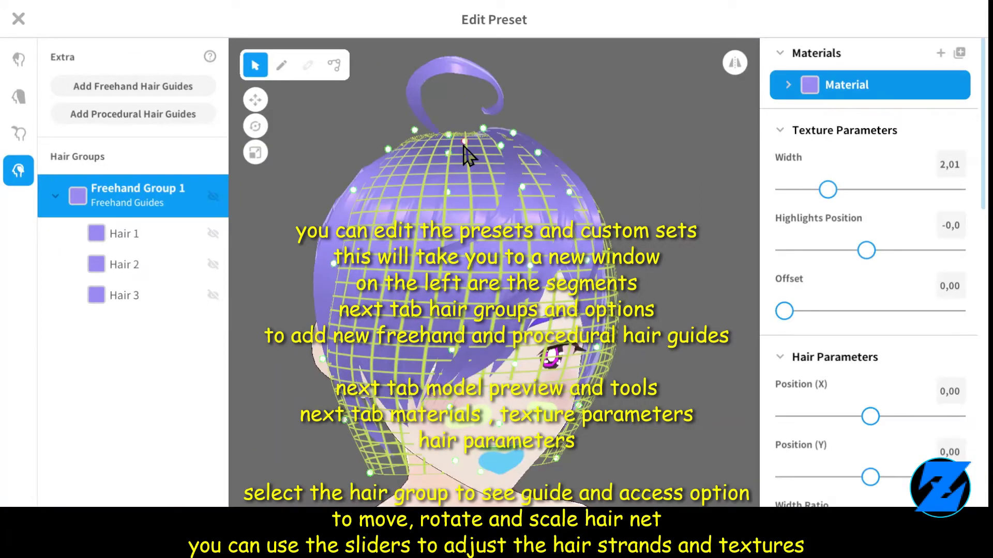
{"action": "left_click", "coordinate": [257, 100]}
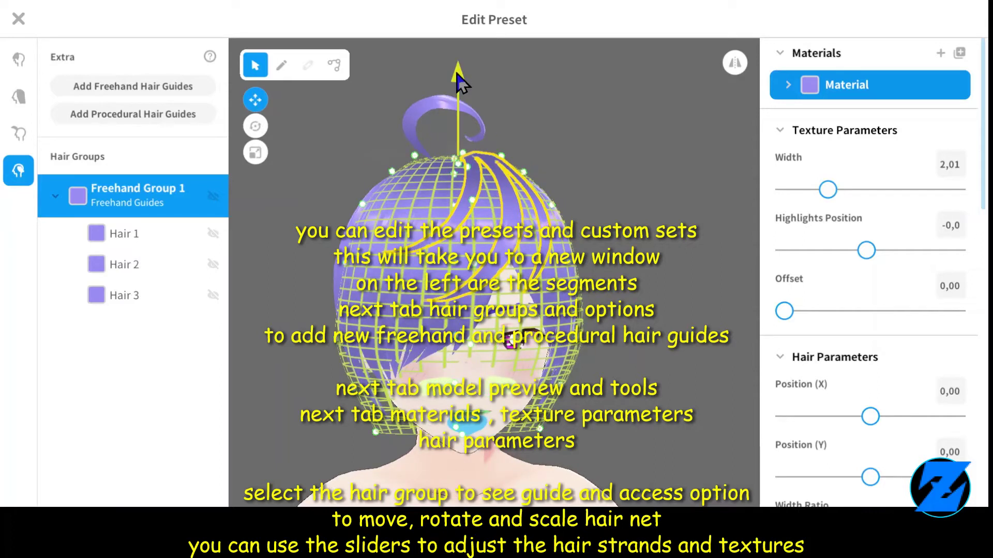
{"action": "right_click_drag", "start_coordinate": [462, 82], "coordinate": [487, 179]}
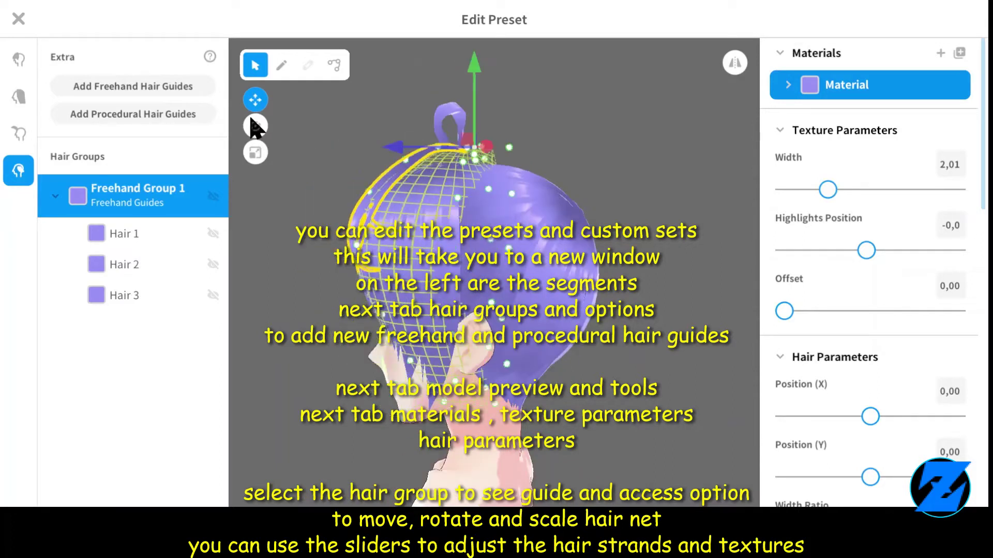
Step: Rotate the hair net of Freehand Group 1 and enlarge it sideways beyond the head
{"action": "left_click", "coordinate": [255, 126]}
{"action": "right_click_drag", "start_coordinate": [522, 173], "coordinate": [457, 165]}
{"action": "left_click", "coordinate": [254, 153]}
{"action": "left_click_drag", "start_coordinate": [365, 155], "coordinate": [289, 125]}
Step: Activate the freehand hair brush with a hair width of 0.06 and choose its cross section and curve
{"action": "left_click", "coordinate": [281, 65]}
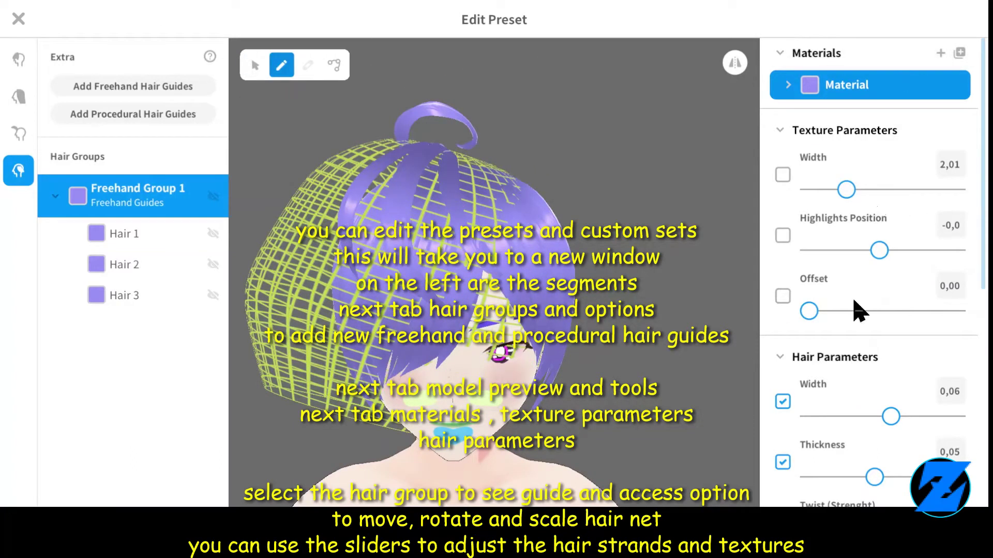
{"action": "scroll", "coordinate": [873, 310], "scroll_direction": "down", "scroll_amount": 4}
{"action": "scroll", "coordinate": [902, 195], "scroll_direction": "up", "scroll_amount": 1}
{"action": "scroll", "coordinate": [888, 200], "scroll_direction": "down", "scroll_amount": 1}
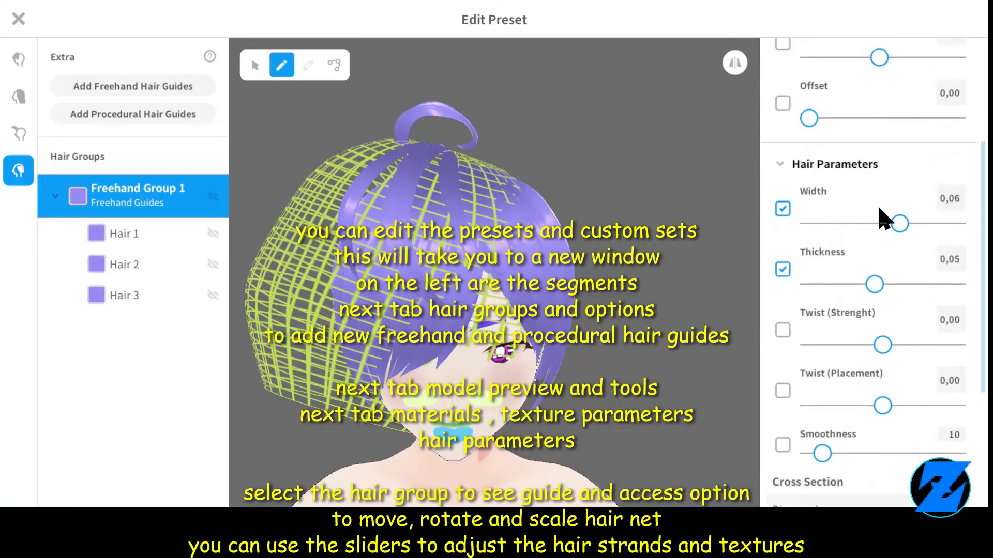
{"action": "scroll", "coordinate": [874, 259], "scroll_direction": "down", "scroll_amount": 3}
{"action": "left_click", "coordinate": [827, 355]}
{"action": "left_click", "coordinate": [817, 423]}
{"action": "left_click", "coordinate": [825, 298]}
{"action": "left_click", "coordinate": [834, 337]}
Step: Raise the brush smoothness close to its maximum and draw a hair strand from the crown down to the visible eye
{"action": "left_click_drag", "start_coordinate": [822, 239], "coordinate": [959, 240]}
{"action": "scroll", "coordinate": [879, 217], "scroll_direction": "up", "scroll_amount": 3}
{"action": "scroll", "coordinate": [807, 259], "scroll_direction": "down", "scroll_amount": 1}
{"action": "scroll", "coordinate": [887, 251], "scroll_direction": "up", "scroll_amount": 3}
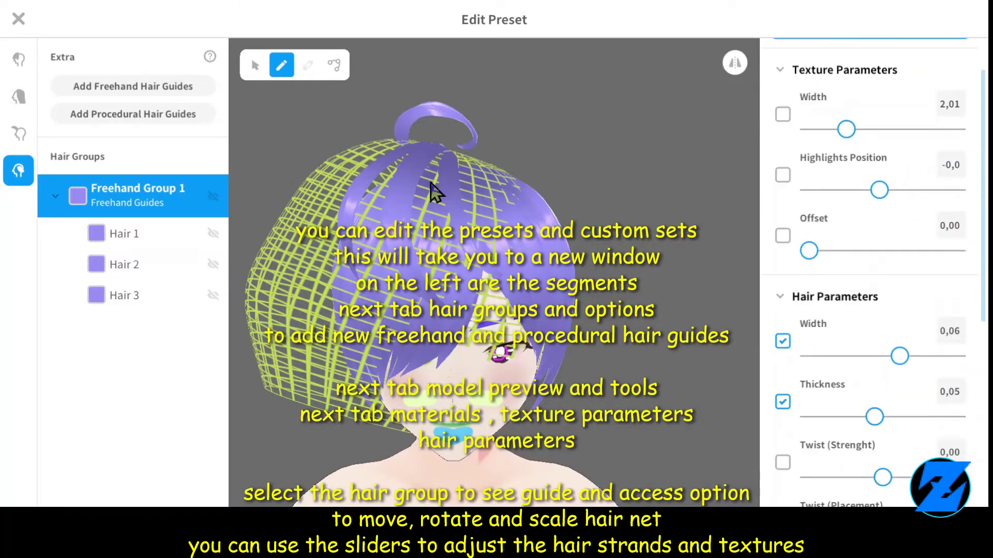
{"action": "left_click_drag", "start_coordinate": [476, 180], "coordinate": [497, 356]}
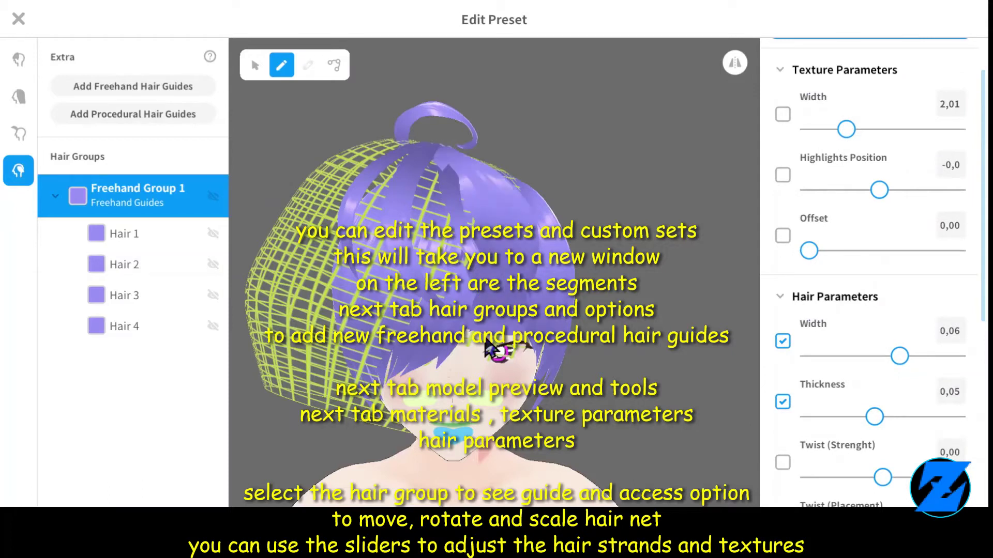
Step: Select the newly drawn strand and set its Position (X) to 0.04, width to 0.03 and thickness to 0.04
{"action": "key", "text": "s"}
{"action": "left_click", "coordinate": [517, 295]}
{"action": "scroll", "coordinate": [859, 317], "scroll_direction": "up", "scroll_amount": 1}
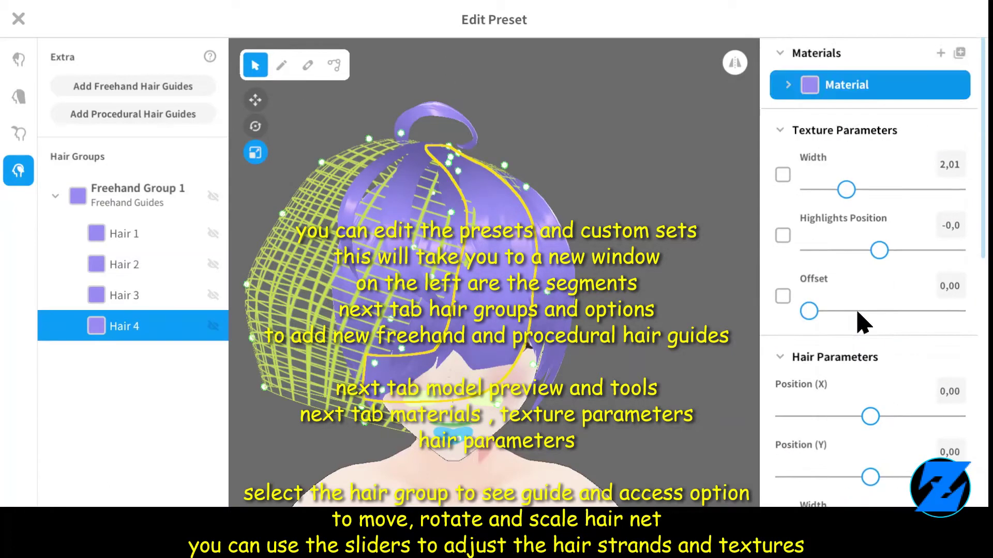
{"action": "scroll", "coordinate": [870, 290], "scroll_direction": "down", "scroll_amount": 2}
{"action": "mouse_move", "coordinate": [870, 262]}
{"action": "left_mouse_down"}
{"action": "mouse_move", "coordinate": [893, 262]}
{"action": "mouse_move", "coordinate": [877, 272]}
{"action": "mouse_move", "coordinate": [874, 262]}
{"action": "left_mouse_up"}
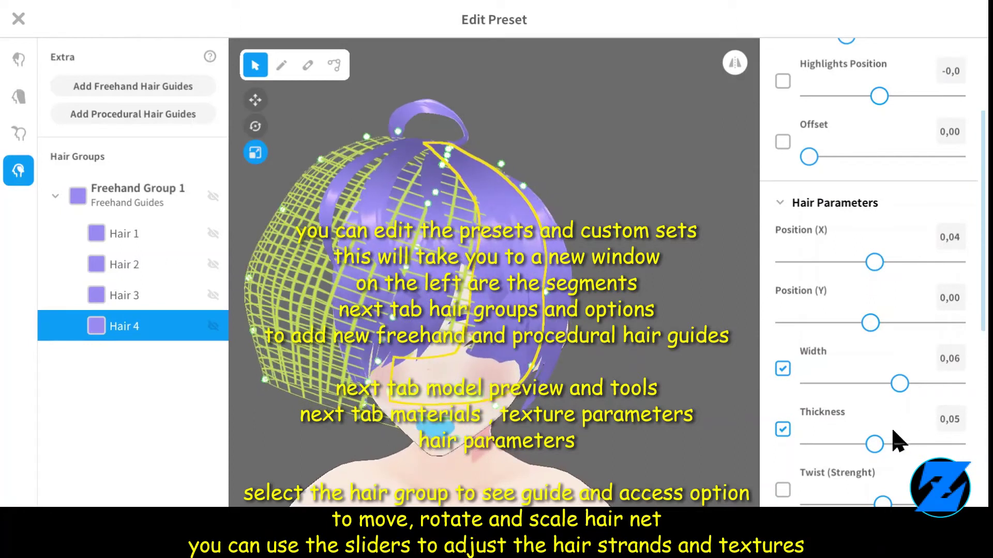
{"action": "left_click_drag", "start_coordinate": [900, 384], "coordinate": [855, 384]}
{"action": "right_click_drag", "start_coordinate": [613, 391], "coordinate": [623, 388]}
{"action": "scroll", "coordinate": [881, 399], "scroll_direction": "down", "scroll_amount": 2}
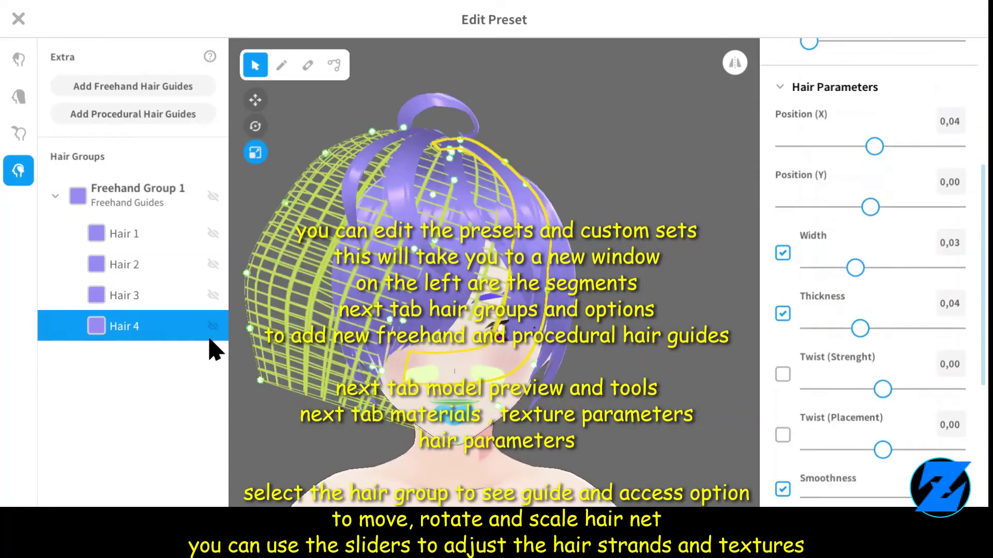
Step: Hide the Hair 4 strand and add a second freehand hair guide group
{"action": "right_click", "coordinate": [184, 328]}
{"action": "left_click", "coordinate": [254, 304]}
{"action": "right_click_drag", "start_coordinate": [499, 309], "coordinate": [440, 306]}
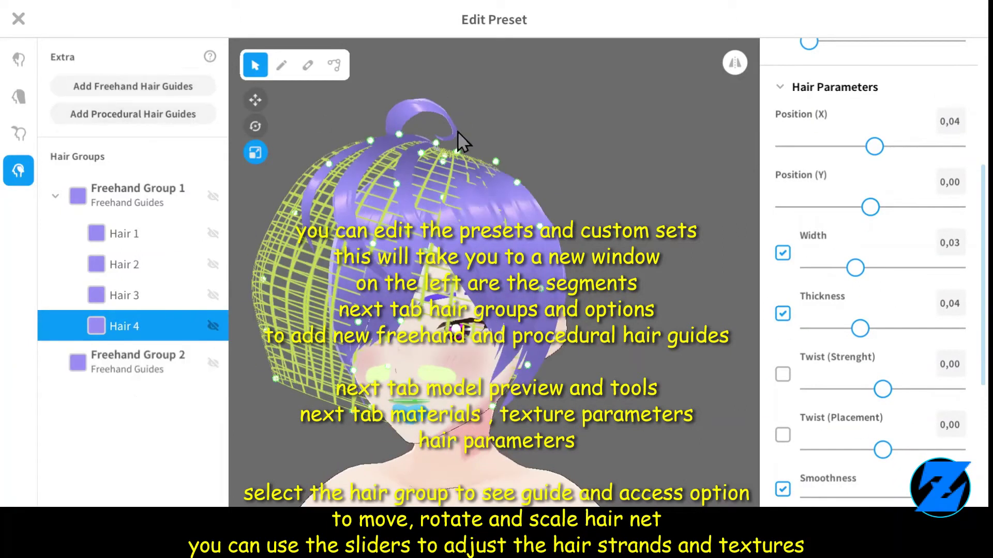
Step: Select Freehand Group 2 and reposition its hair net with the Move tool
{"action": "left_click", "coordinate": [117, 369]}
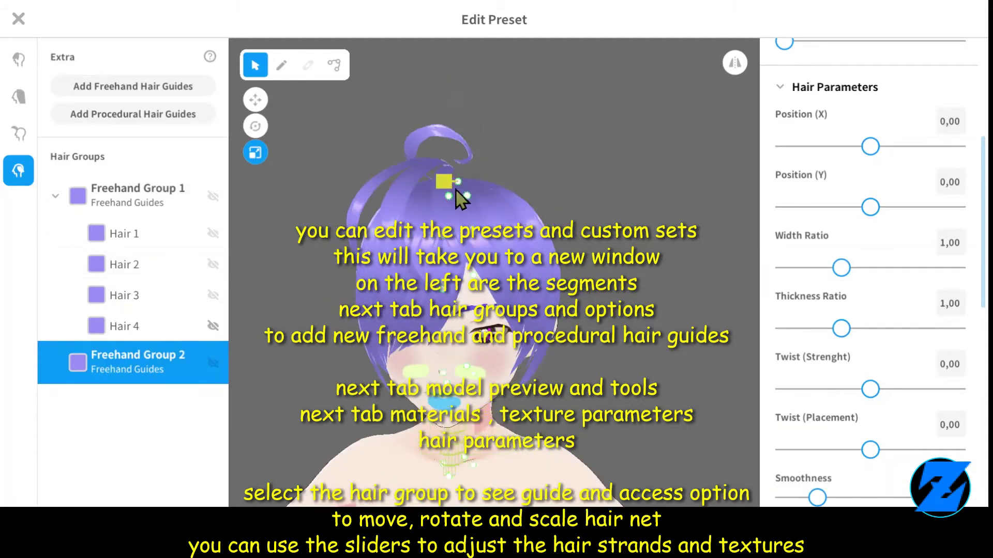
{"action": "left_click", "coordinate": [255, 99]}
{"action": "left_click_drag", "start_coordinate": [455, 166], "coordinate": [479, 181]}
{"action": "left_click_drag", "start_coordinate": [607, 458], "coordinate": [564, 449]}
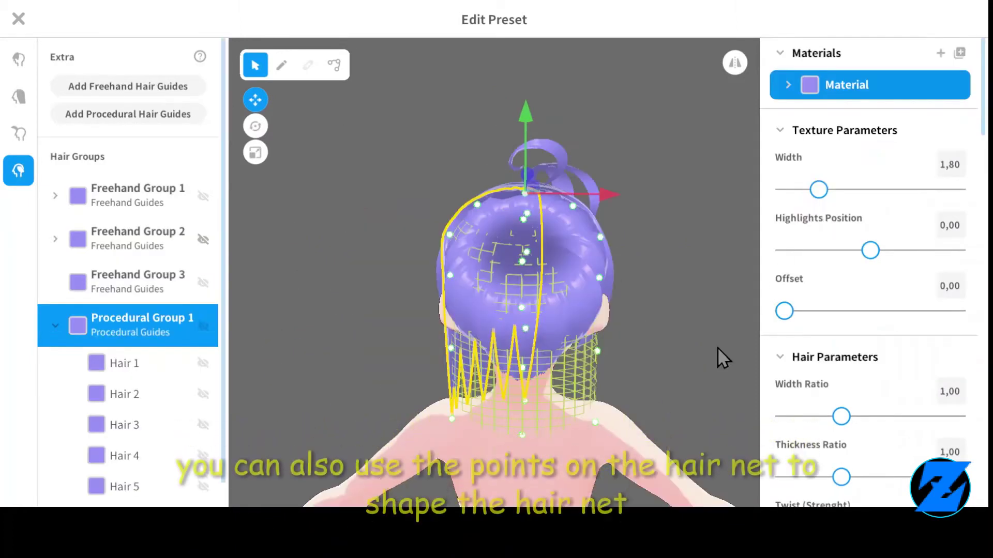
Step: Adjust the position of Procedural Group 1's hair net behind the head and collapse its strand list
{"action": "right_click_drag", "start_coordinate": [721, 354], "coordinate": [452, 166]}
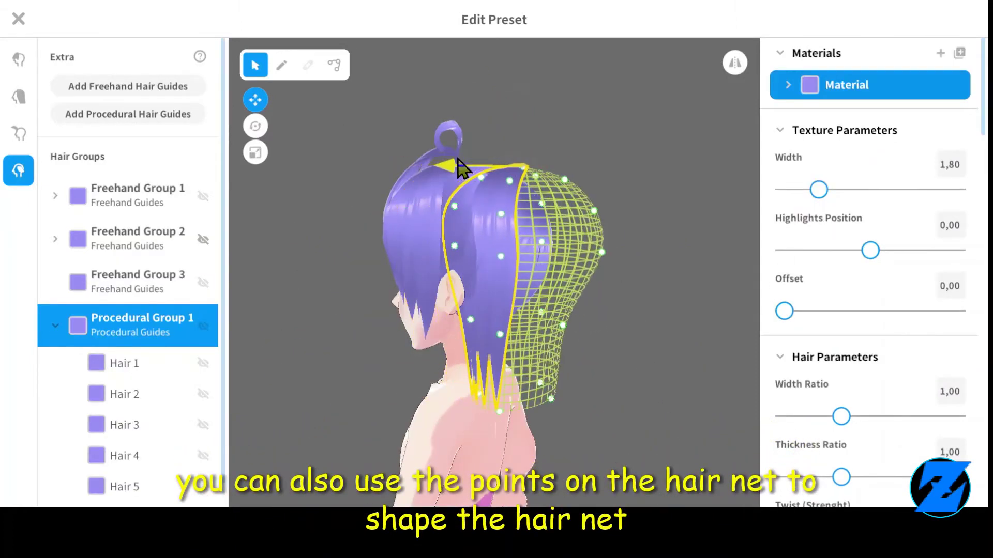
{"action": "scroll", "coordinate": [877, 248], "scroll_direction": "down", "scroll_amount": 3}
{"action": "left_click_drag", "start_coordinate": [528, 90], "coordinate": [529, 94]}
{"action": "left_click", "coordinate": [55, 325]}
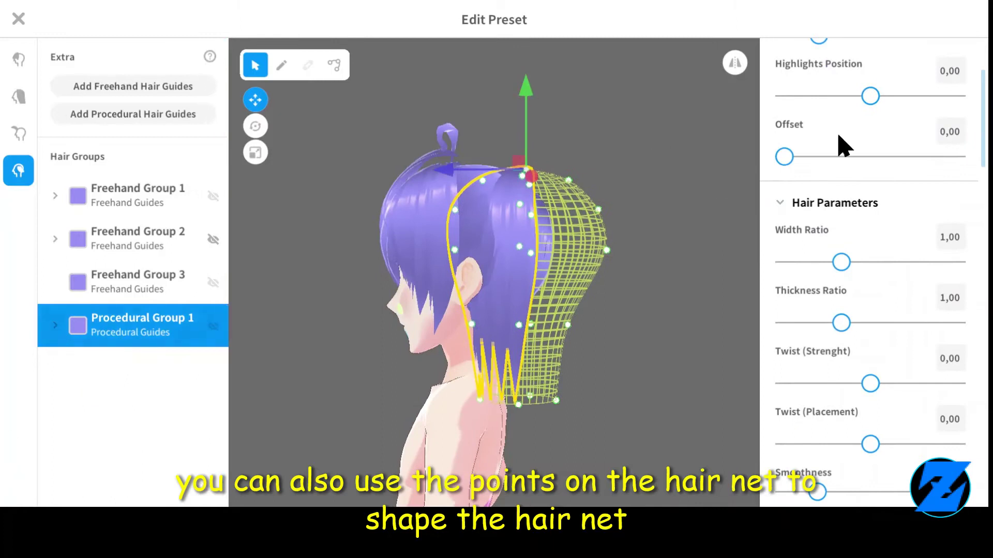
Step: Set Procedural Group 1's width ratio to 1.08 and its twist strength to 1.28
{"action": "scroll", "coordinate": [858, 279], "scroll_direction": "down", "scroll_amount": 2}
{"action": "left_click_drag", "start_coordinate": [871, 306], "coordinate": [890, 306]}
{"action": "scroll", "coordinate": [861, 337], "scroll_direction": "down", "scroll_amount": 5}
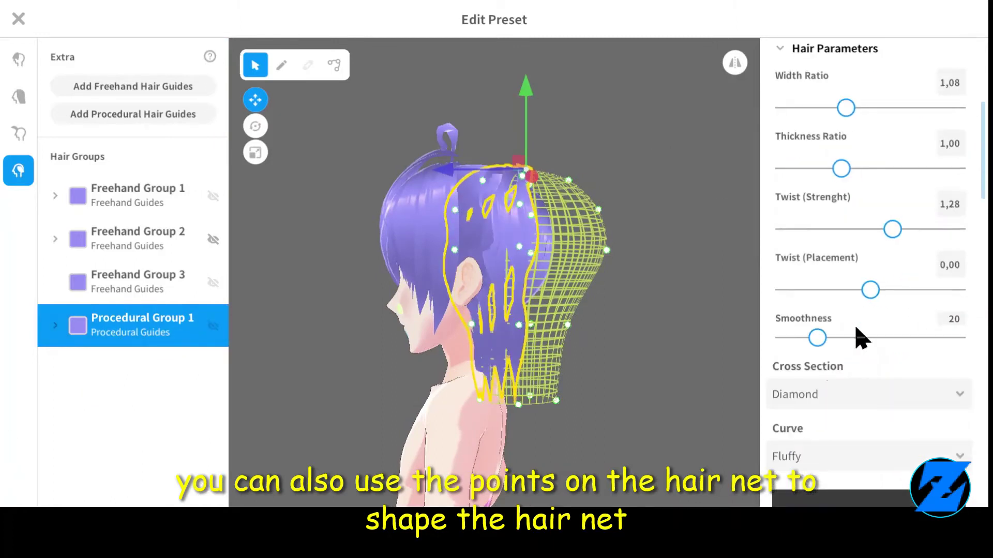
Step: Set the procedural Position and Interval parameters of the group to 116 each
{"action": "scroll", "coordinate": [870, 232], "scroll_direction": "down", "scroll_amount": 6}
{"action": "scroll", "coordinate": [822, 362], "scroll_direction": "down", "scroll_amount": 3}
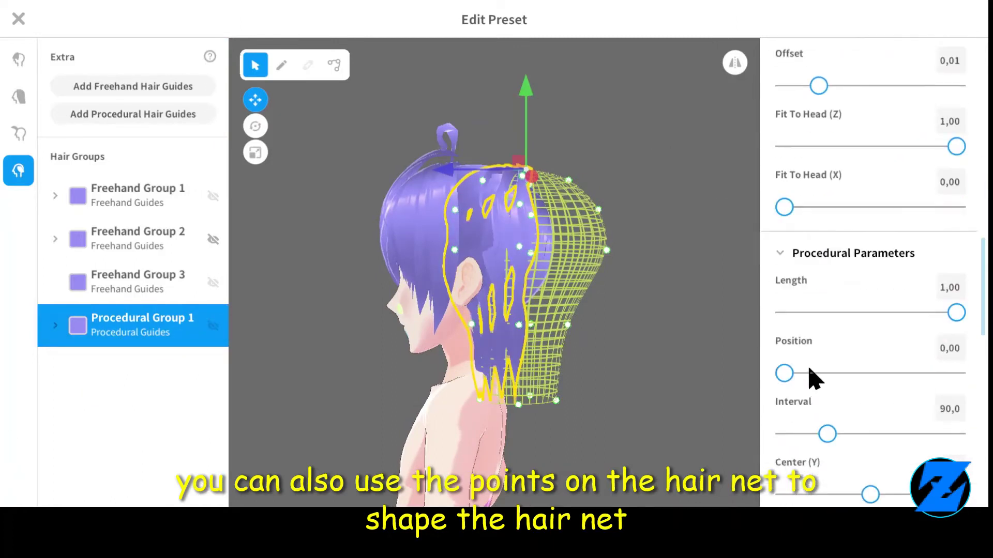
{"action": "left_click_drag", "start_coordinate": [789, 371], "coordinate": [849, 371]}
{"action": "right_click_drag", "start_coordinate": [708, 354], "coordinate": [604, 349]}
{"action": "left_click", "coordinate": [840, 436]}
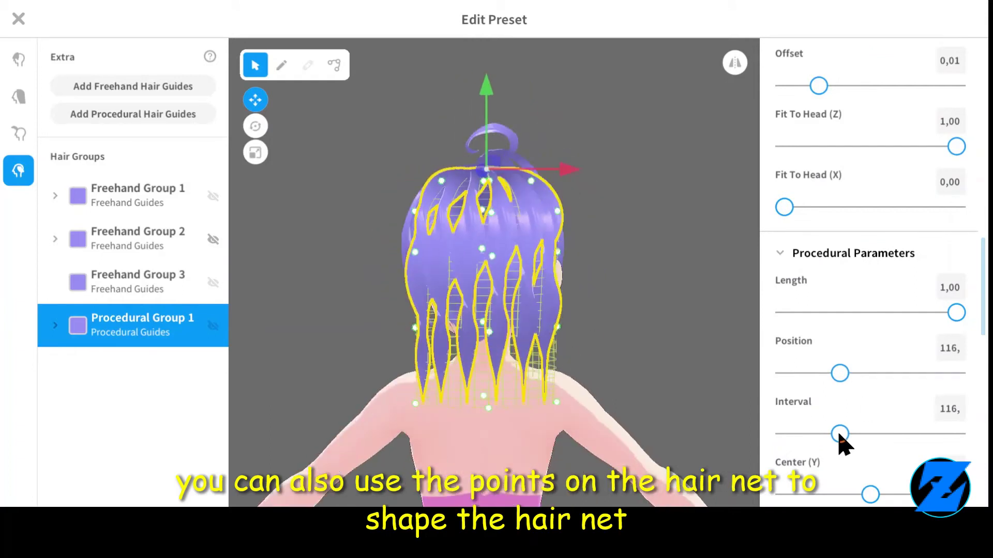
Step: Move the procedural hair net slightly down and closer to the back of the head
{"action": "right_click_drag", "start_coordinate": [672, 407], "coordinate": [555, 401]}
{"action": "left_click_drag", "start_coordinate": [463, 79], "coordinate": [464, 88]}
{"action": "left_click_drag", "start_coordinate": [550, 178], "coordinate": [560, 176]}
{"action": "right_click_drag", "start_coordinate": [559, 176], "coordinate": [651, 169]}
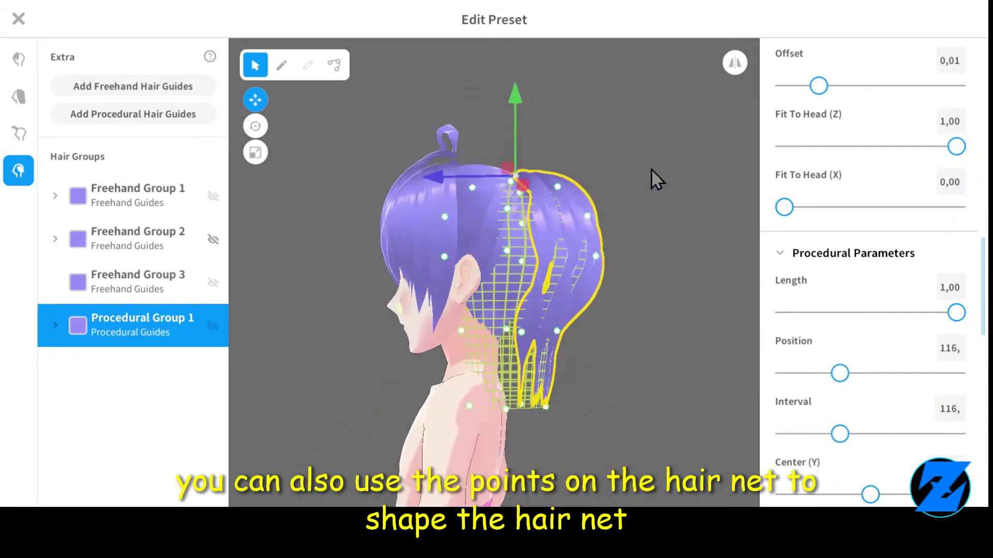
Step: Set the procedural group's hair count to 17 and its Center (Y) to 0.10
{"action": "scroll", "coordinate": [859, 403], "scroll_direction": "down", "scroll_amount": 4}
{"action": "left_click", "coordinate": [929, 372]}
{"action": "right_click_drag", "start_coordinate": [672, 338], "coordinate": [595, 331]}
{"action": "left_click", "coordinate": [851, 263]}
{"action": "right_click_drag", "start_coordinate": [683, 264], "coordinate": [614, 263]}
{"action": "left_click_drag", "start_coordinate": [851, 264], "coordinate": [879, 263]}
{"action": "right_click_drag", "start_coordinate": [734, 263], "coordinate": [801, 259]}
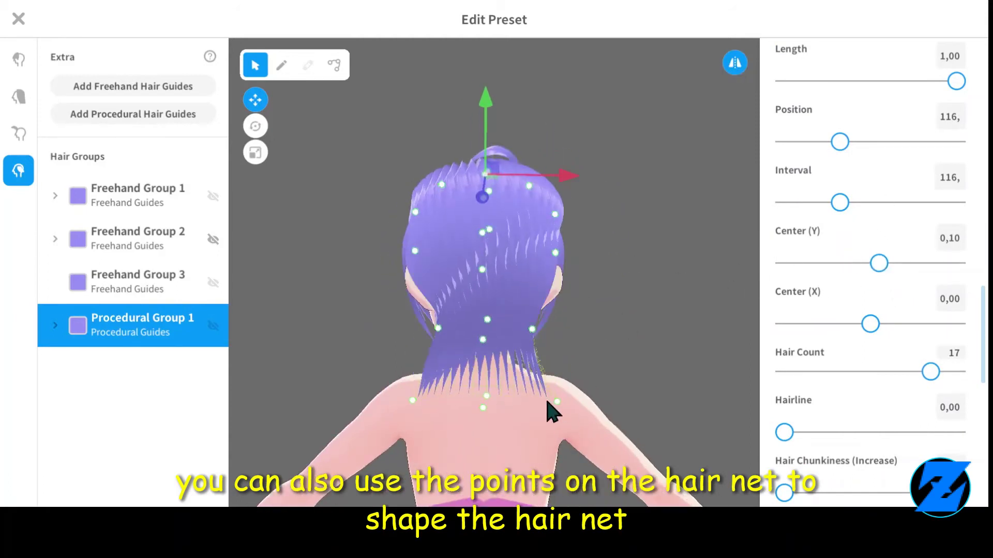
{"action": "mouse_move", "coordinate": [498, 421]}
{"action": "right_mouse_down"}
{"action": "mouse_move", "coordinate": [530, 336]}
{"action": "mouse_move", "coordinate": [669, 443]}
{"action": "right_mouse_up"}
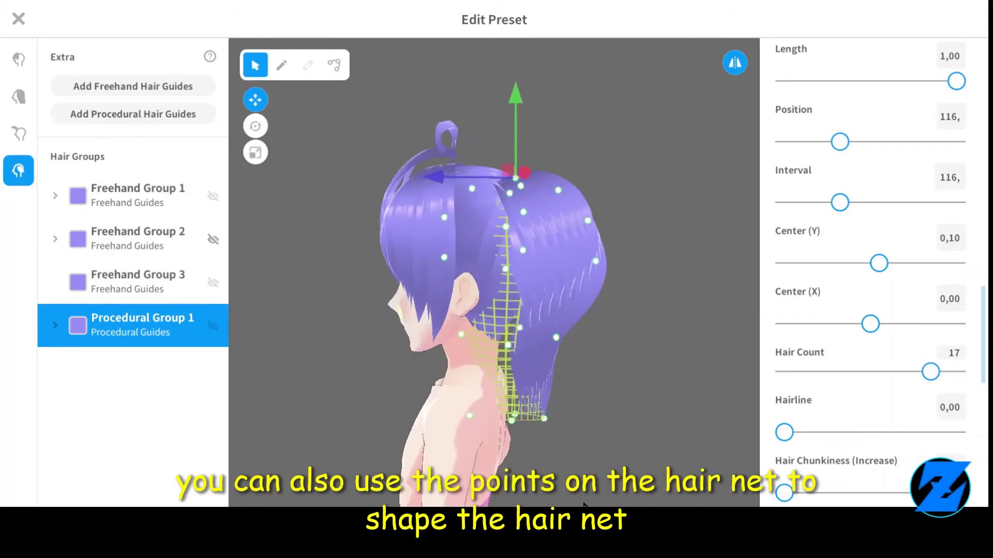
Step: Select the ahoge's hair group, shift its hair net slightly and activate the Rotate tool
{"action": "left_click", "coordinate": [19, 134]}
{"action": "left_click", "coordinate": [485, 125]}
{"action": "right_click_drag", "start_coordinate": [502, 217], "coordinate": [438, 181]}
{"action": "scroll", "coordinate": [536, 109], "scroll_direction": "up", "scroll_amount": 2}
{"action": "left_click_drag", "start_coordinate": [437, 181], "coordinate": [452, 182]}
{"action": "left_click", "coordinate": [255, 126]}
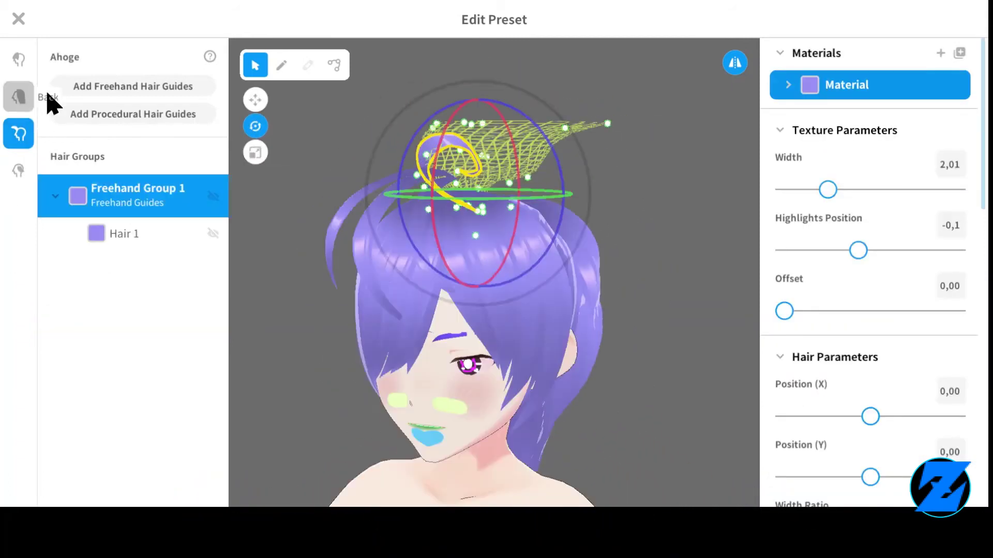
Step: Check the back and front hair groups and leave the hairstyle editor, keeping the edited hair
{"action": "left_click", "coordinate": [19, 97]}
{"action": "left_click", "coordinate": [381, 222]}
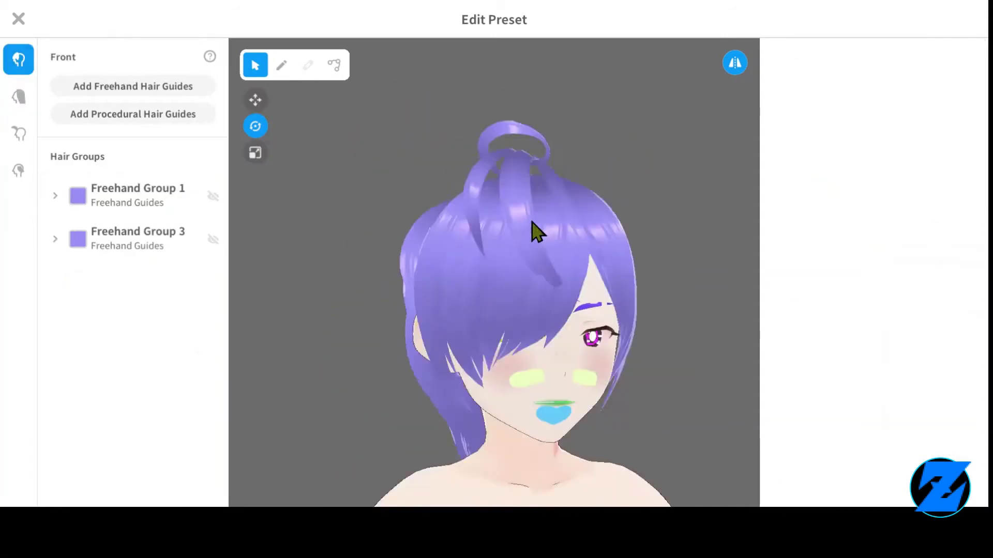
{"action": "key", "text": "Escape"}
{"action": "left_click", "coordinate": [441, 343]}
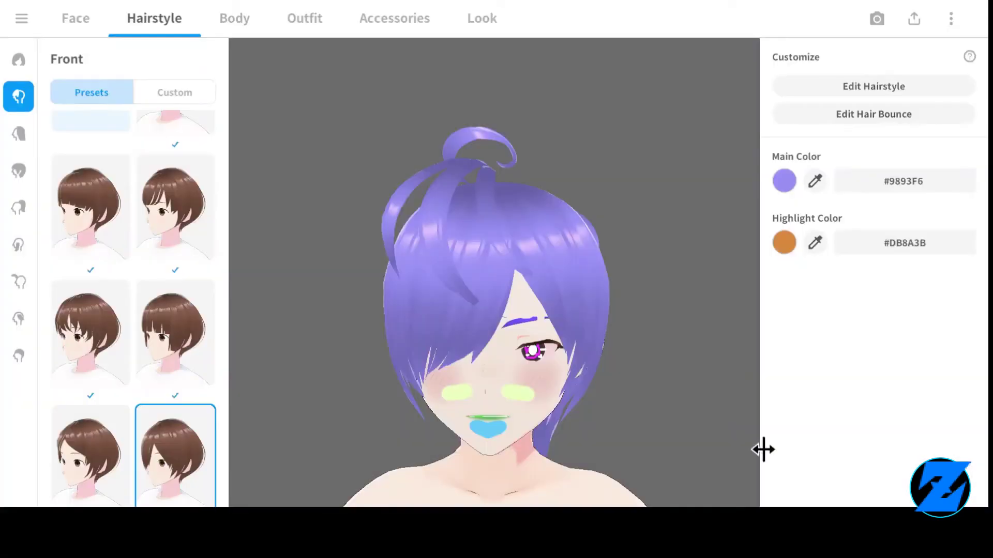
Step: Open the hair bounce editor and check the bone groups of the front, back and ahoge hair
{"action": "scroll", "coordinate": [491, 314], "scroll_direction": "up", "scroll_amount": 5}
{"action": "right_click_drag", "start_coordinate": [491, 314], "coordinate": [441, 319]}
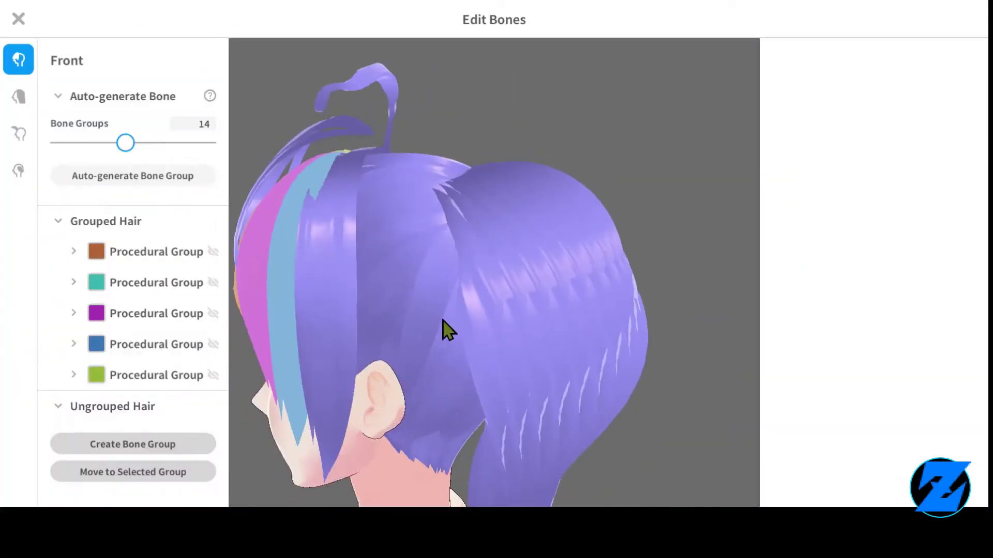
{"action": "left_click", "coordinate": [104, 221]}
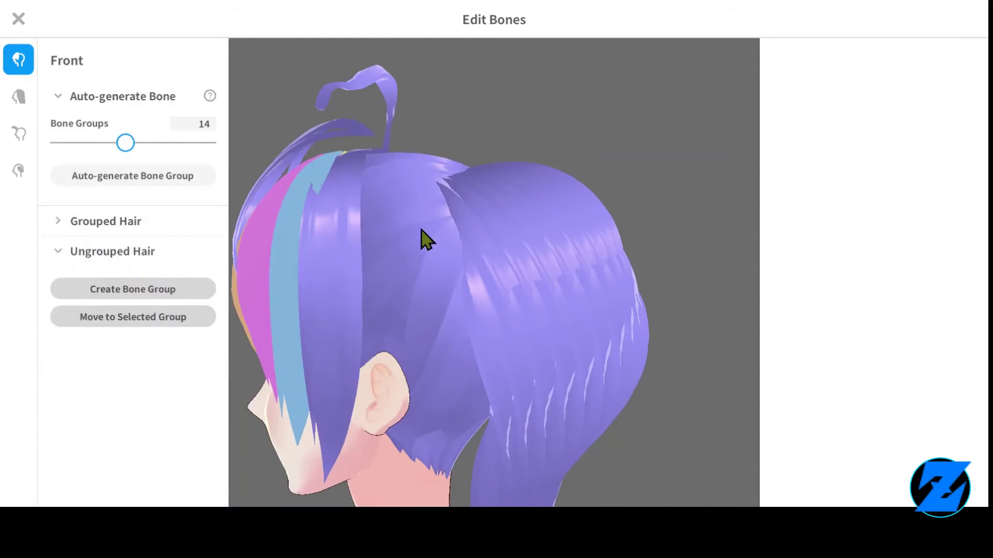
{"action": "left_click", "coordinate": [21, 101]}
{"action": "left_click", "coordinate": [20, 136]}
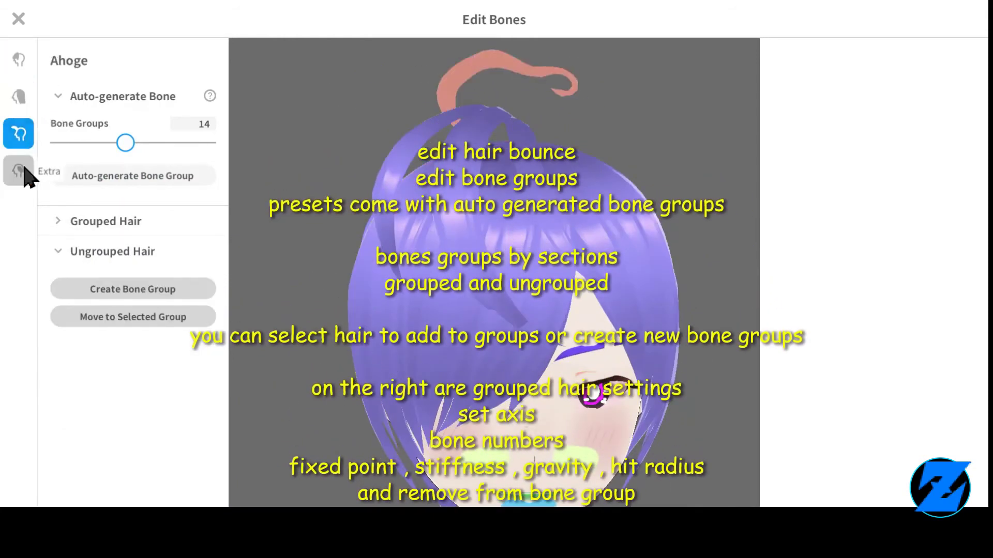
Step: Create a bone group from the Extra section's ungrouped procedural hair and set its stiffness to 0.808 and gravity to 0.056
{"action": "left_click", "coordinate": [21, 171]}
{"action": "left_click", "coordinate": [95, 343]}
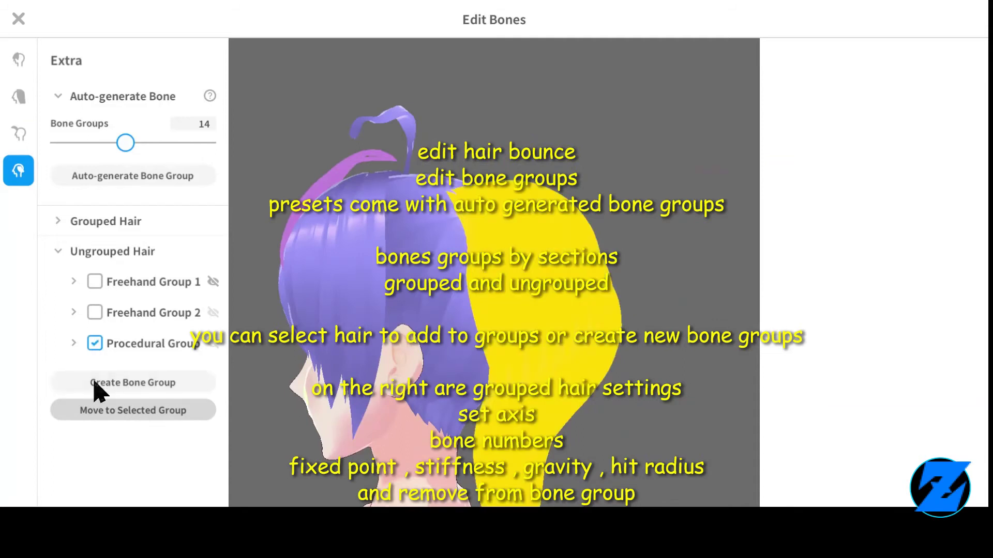
{"action": "left_click", "coordinate": [99, 391]}
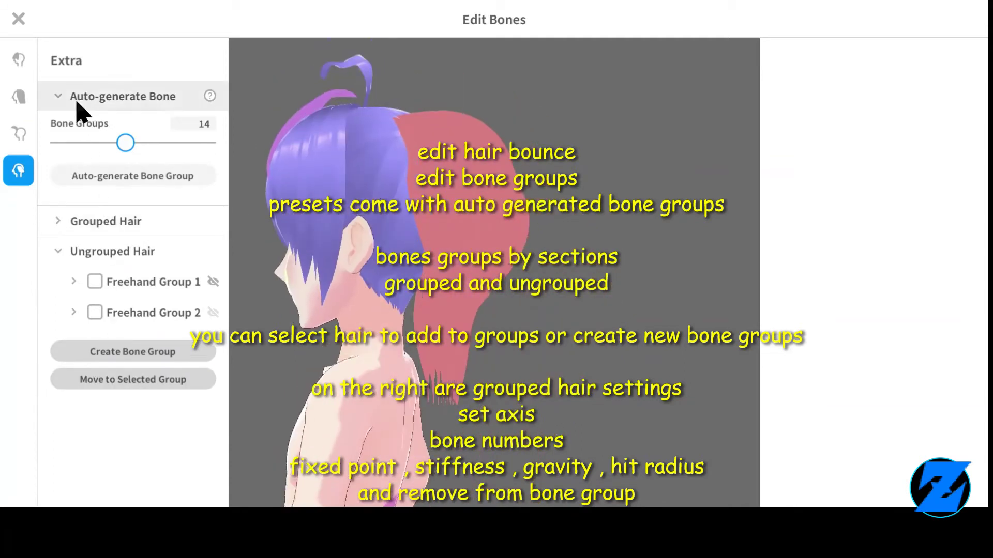
{"action": "left_click", "coordinate": [447, 140]}
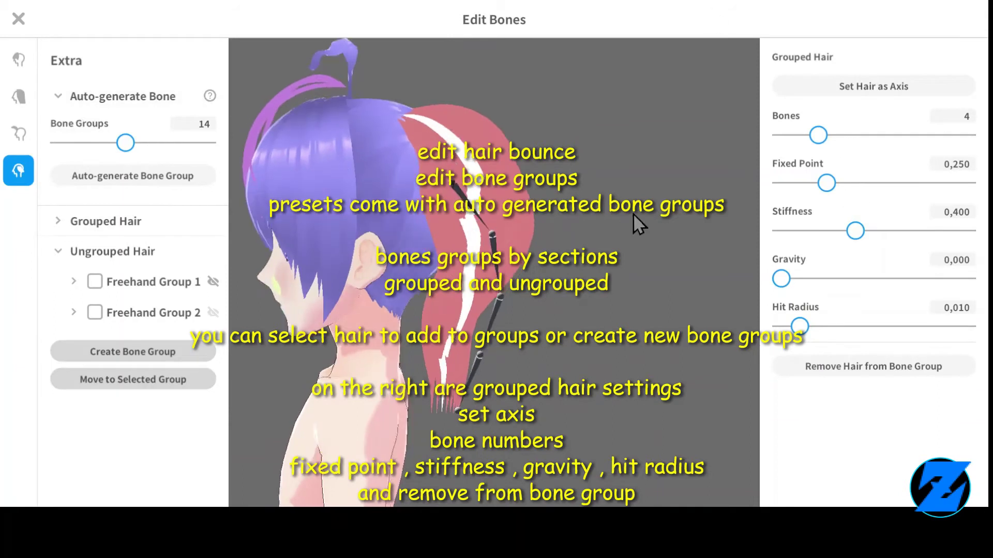
{"action": "left_click", "coordinate": [929, 231]}
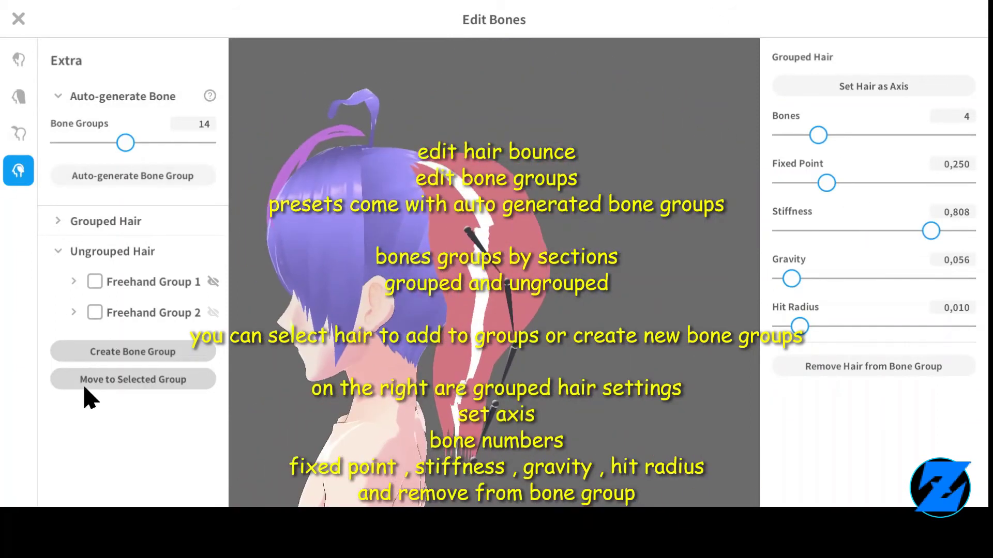
Step: Select a grouped freehand strand above the bangs and set its fixed point to 0.305, stiffness to 0.933 and gravity to 0.008
{"action": "left_click", "coordinate": [98, 308]}
{"action": "left_click", "coordinate": [98, 308]}
{"action": "left_click", "coordinate": [96, 283]}
{"action": "left_click", "coordinate": [376, 115]}
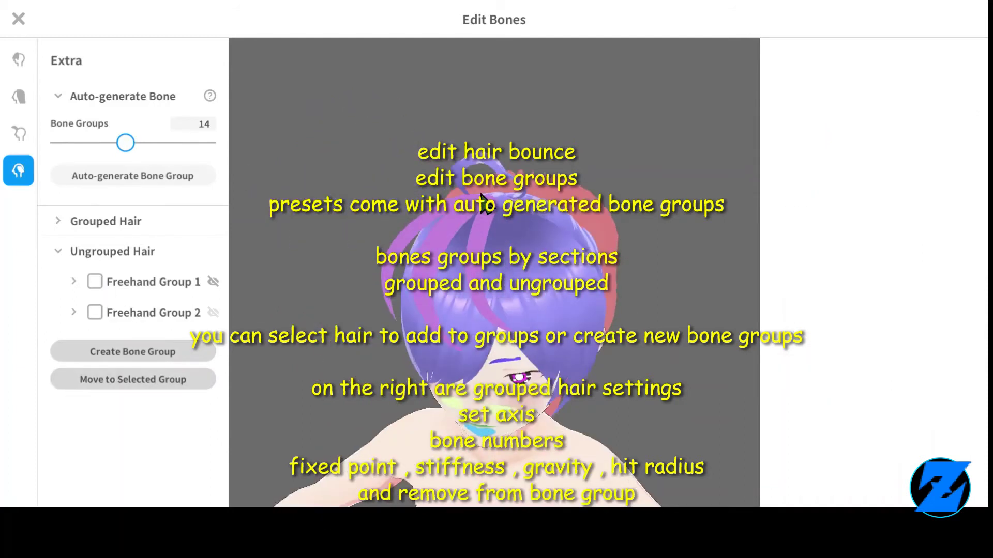
{"action": "left_click", "coordinate": [519, 227]}
{"action": "left_click", "coordinate": [62, 99]}
{"action": "left_click", "coordinate": [62, 98]}
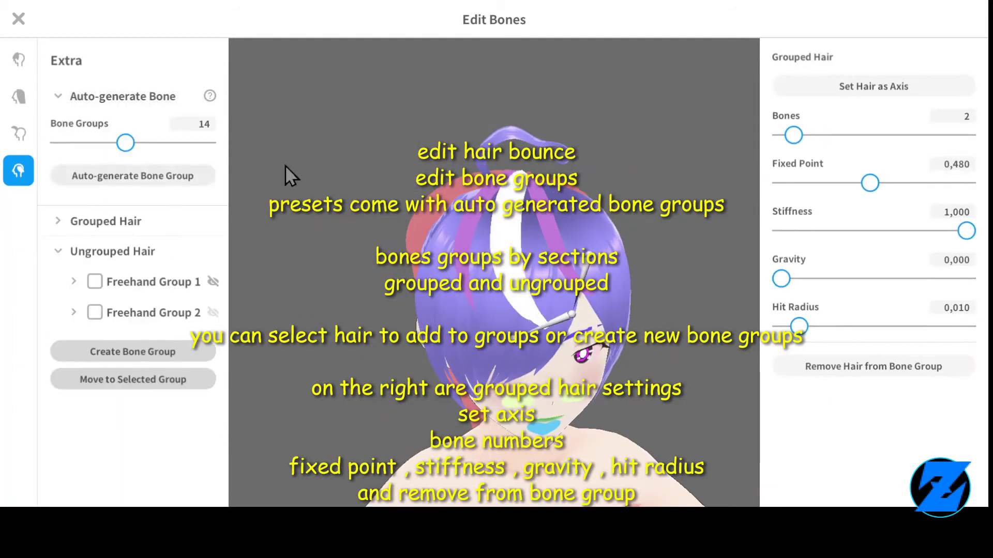
{"action": "left_click_drag", "start_coordinate": [851, 182], "coordinate": [837, 183]}
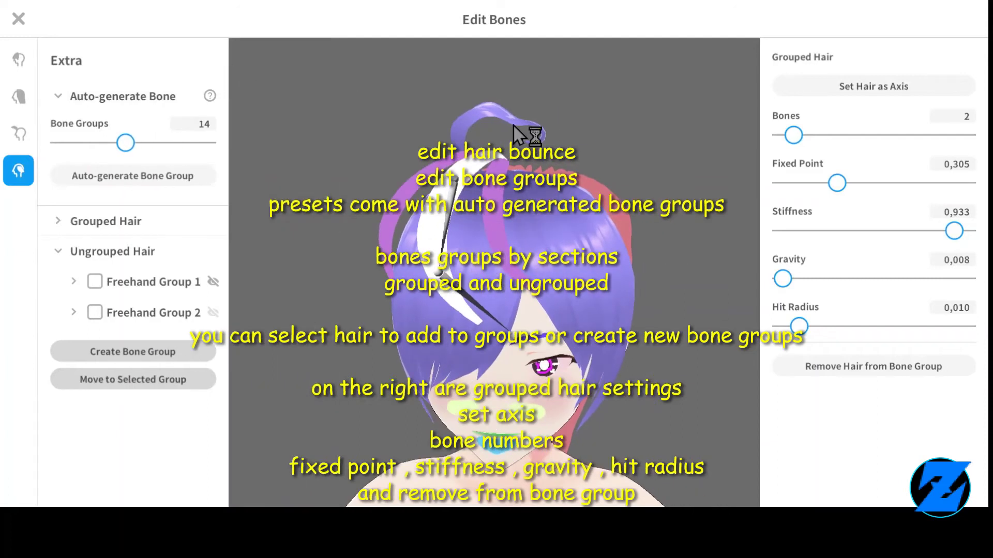
Step: Review the Extra section's grouped hair, check the freehand group's bone settings and leave the bone editor
{"action": "right_click_drag", "start_coordinate": [537, 243], "coordinate": [412, 237]}
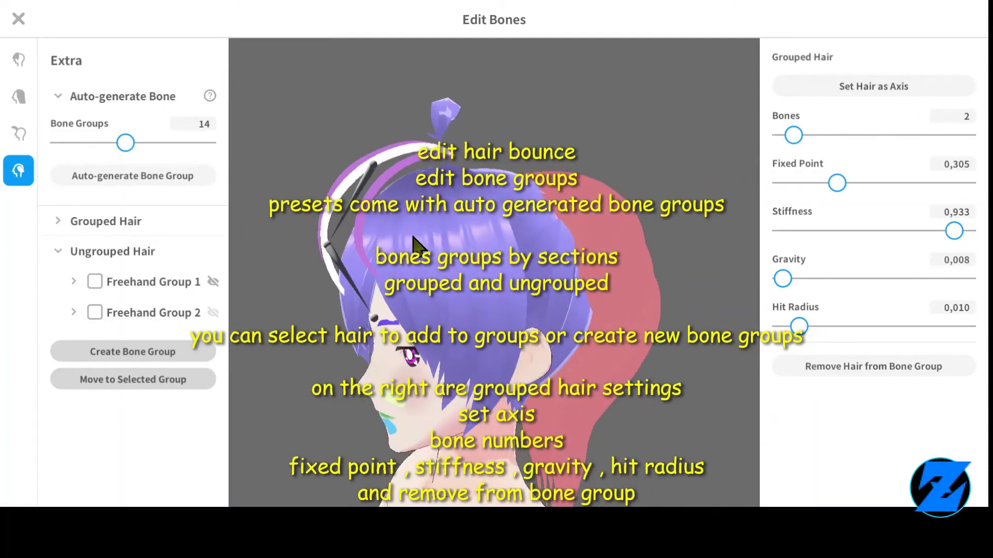
{"action": "left_click", "coordinate": [64, 230]}
{"action": "scroll", "coordinate": [139, 321], "scroll_direction": "down", "scroll_amount": 10}
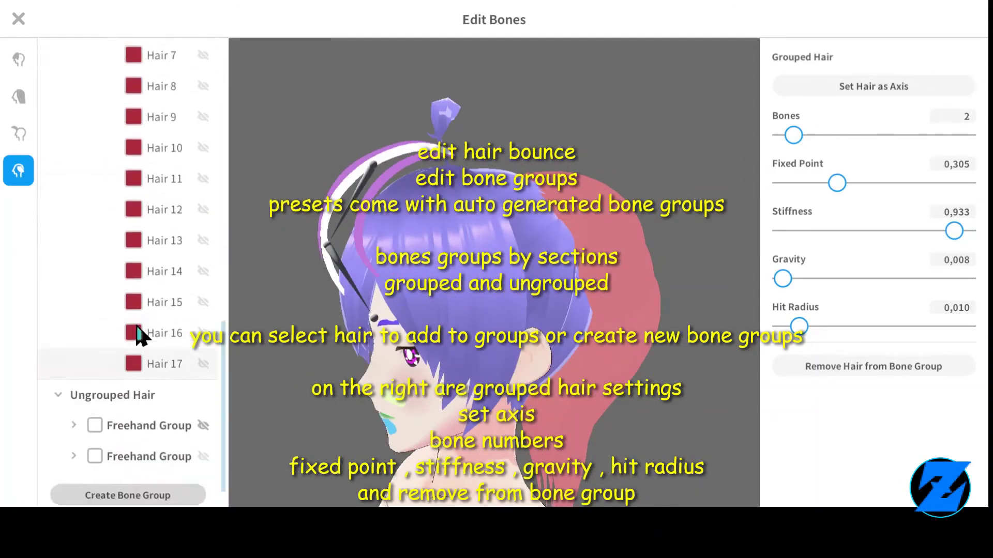
{"action": "scroll", "coordinate": [137, 326], "scroll_direction": "up", "scroll_amount": 5}
{"action": "right_click_drag", "start_coordinate": [289, 251], "coordinate": [425, 194]}
{"action": "scroll", "coordinate": [146, 116], "scroll_direction": "up", "scroll_amount": 3}
{"action": "left_click", "coordinate": [150, 109]}
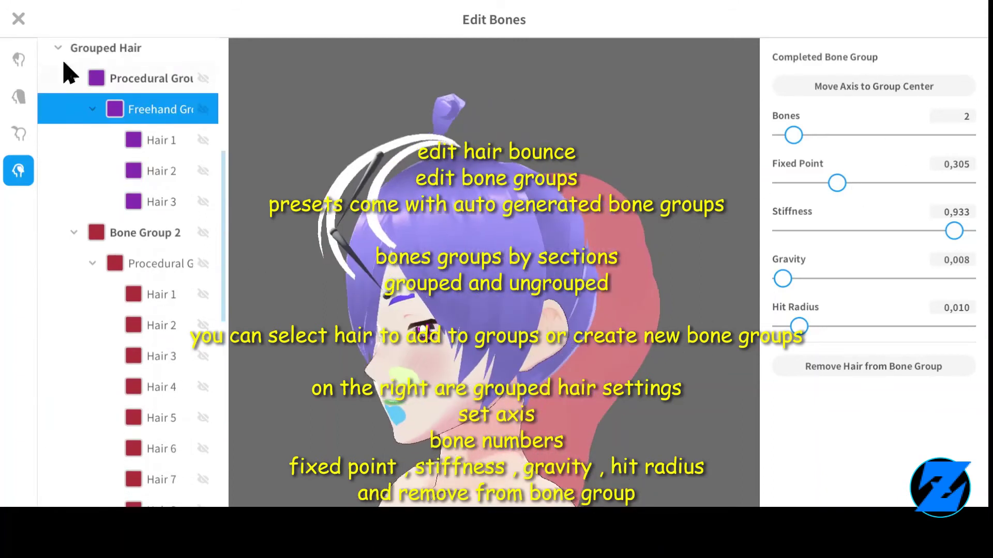
{"action": "left_click", "coordinate": [18, 19]}
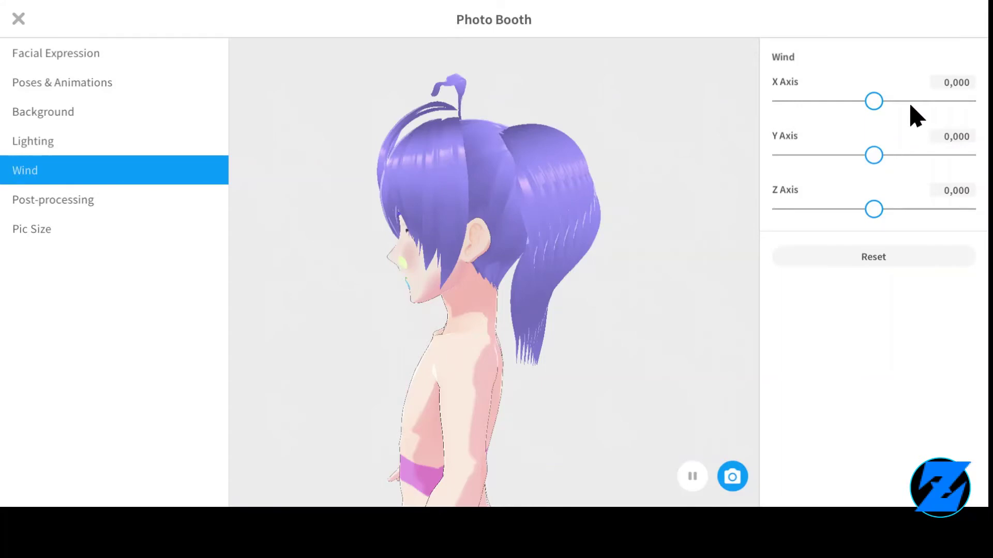
Step: Test the hair bounce in the Photo Booth with X-axis wind at 0.389 and Y-axis wind at its maximum
{"action": "right_click_drag", "start_coordinate": [693, 228], "coordinate": [554, 255]}
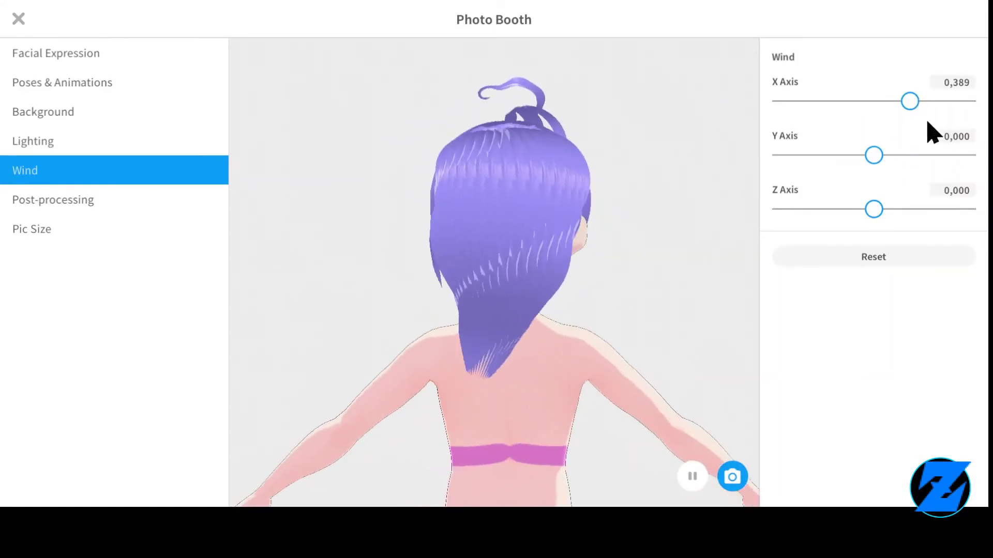
{"action": "left_click_drag", "start_coordinate": [877, 155], "coordinate": [975, 155]}
{"action": "left_click_drag", "start_coordinate": [594, 162], "coordinate": [650, 157]}
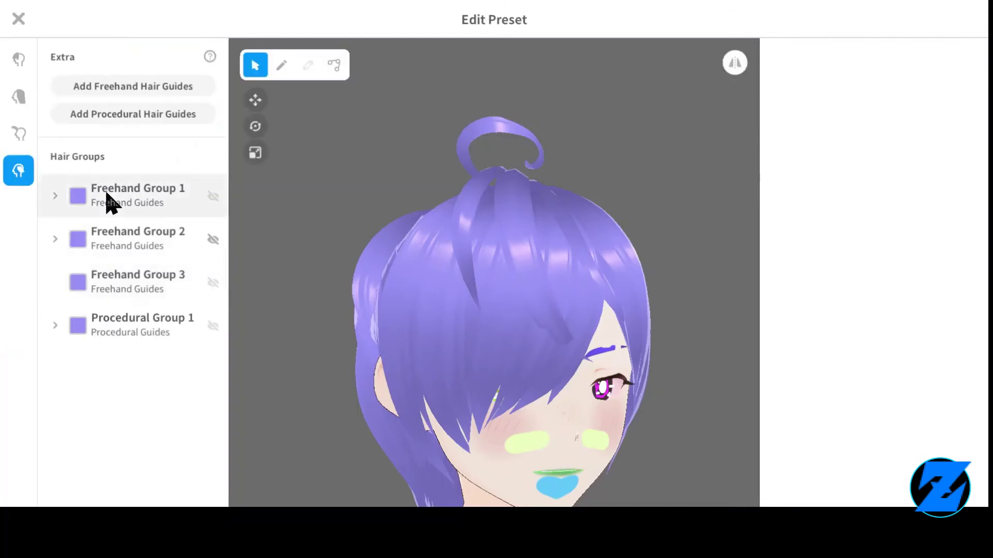
Step: Select Freehand Group 1 in the Extra hair, expand its material's shader colors and open the material's texture for editing
{"action": "left_click", "coordinate": [109, 202]}
{"action": "left_click", "coordinate": [807, 92]}
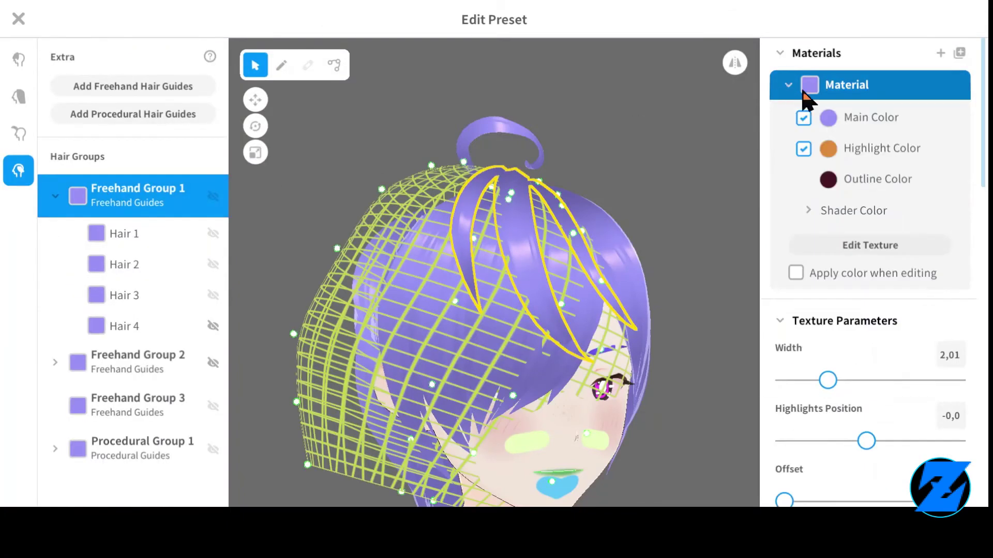
{"action": "left_click", "coordinate": [817, 217]}
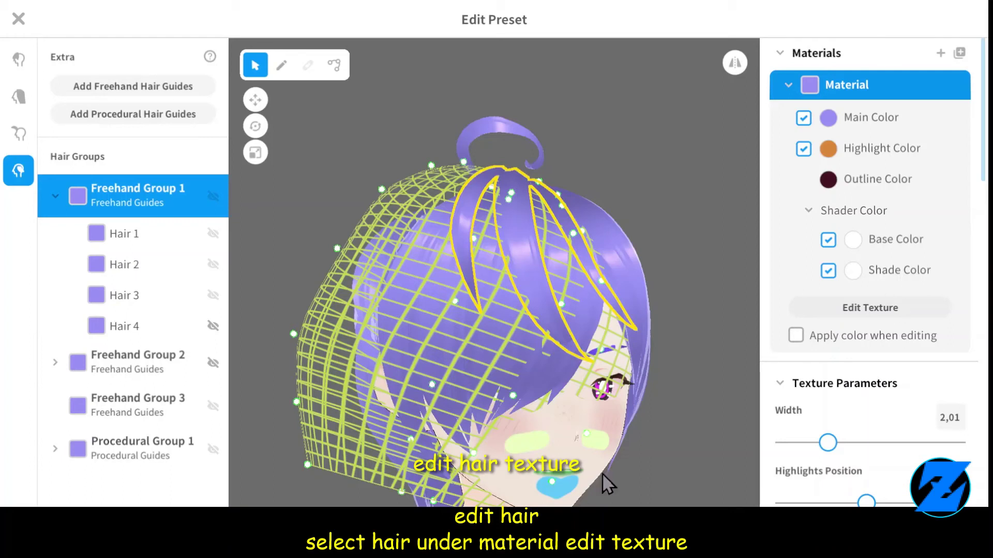
{"action": "left_click", "coordinate": [869, 307]}
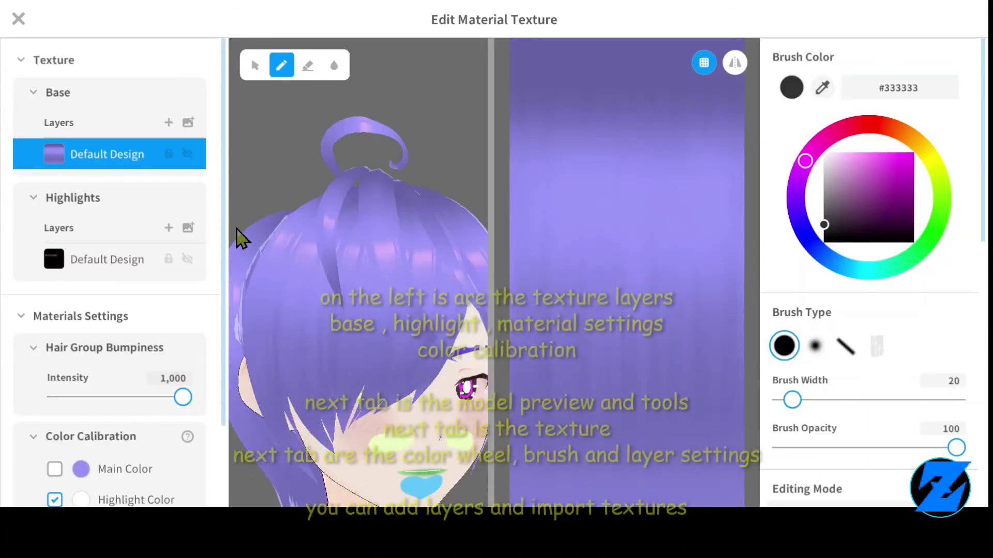
Step: Review the hair material's bumpiness, color calibration and shader color settings
{"action": "scroll", "coordinate": [83, 280], "scroll_direction": "down", "scroll_amount": 2}
{"action": "left_click_drag", "start_coordinate": [183, 298], "coordinate": [191, 301]}
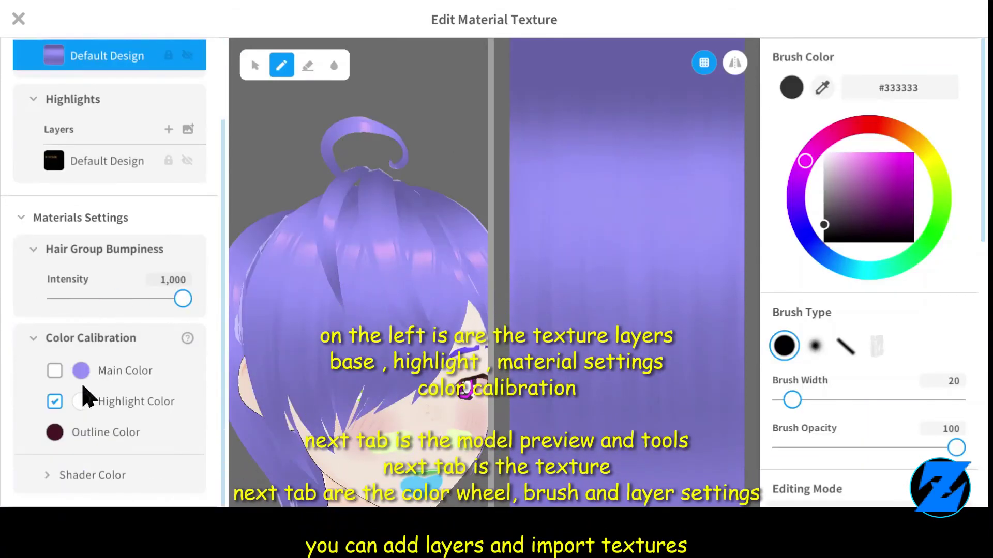
{"action": "left_click", "coordinate": [106, 473]}
{"action": "scroll", "coordinate": [111, 445], "scroll_direction": "down", "scroll_amount": 2}
{"action": "scroll", "coordinate": [116, 414], "scroll_direction": "up", "scroll_amount": 4}
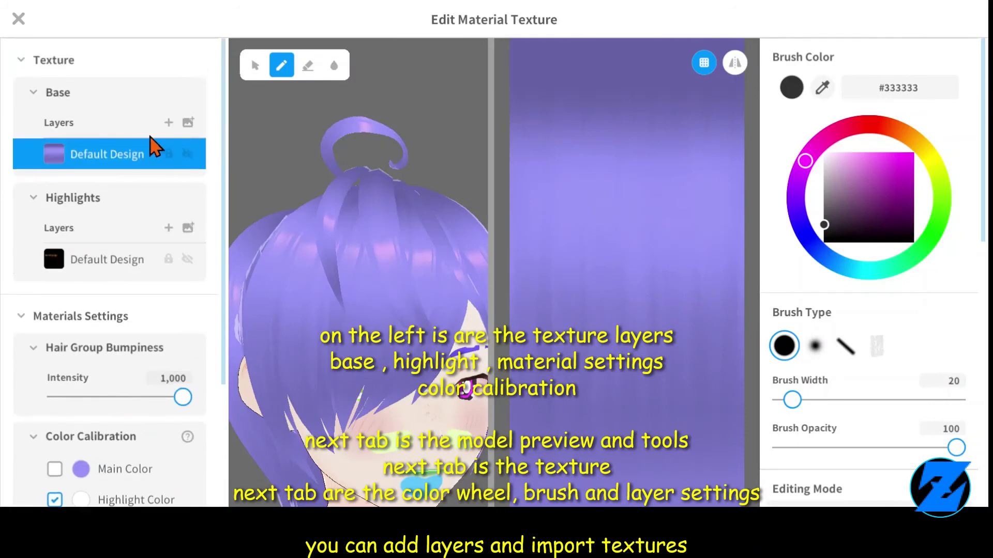
Step: Add a base texture layer and paint #2400D1 bands near the texture's upper and lower ends with a 134-wide brush
{"action": "left_click", "coordinate": [169, 123]}
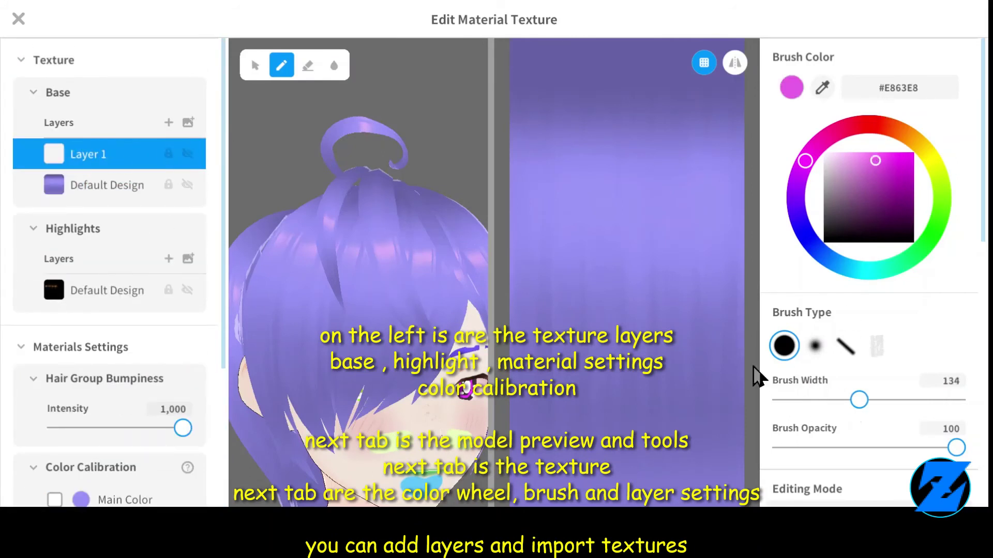
{"action": "left_click", "coordinate": [912, 168]}
{"action": "left_click_drag", "start_coordinate": [734, 118], "coordinate": [517, 112]}
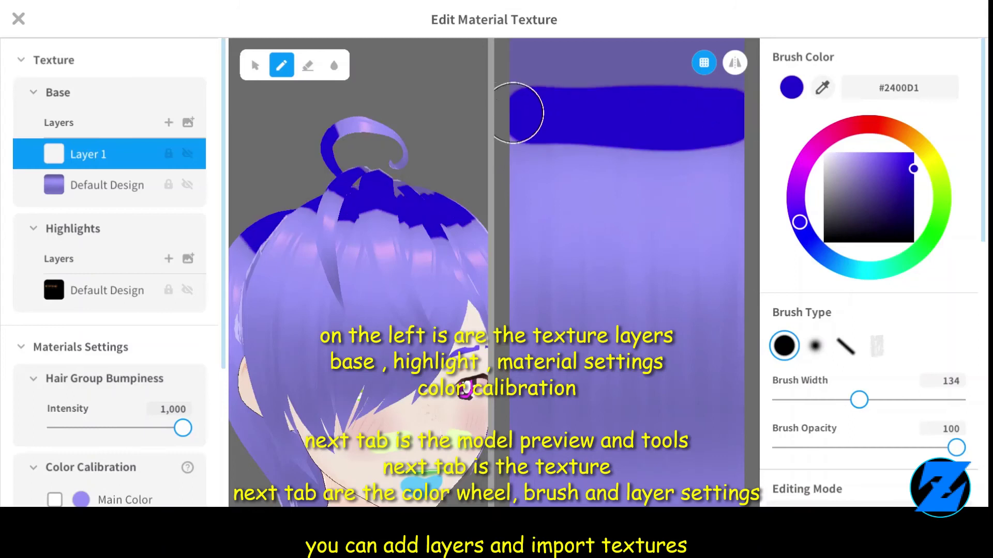
{"action": "left_click_drag", "start_coordinate": [521, 147], "coordinate": [740, 147]}
{"action": "scroll", "coordinate": [731, 207], "scroll_direction": "down", "scroll_amount": 3}
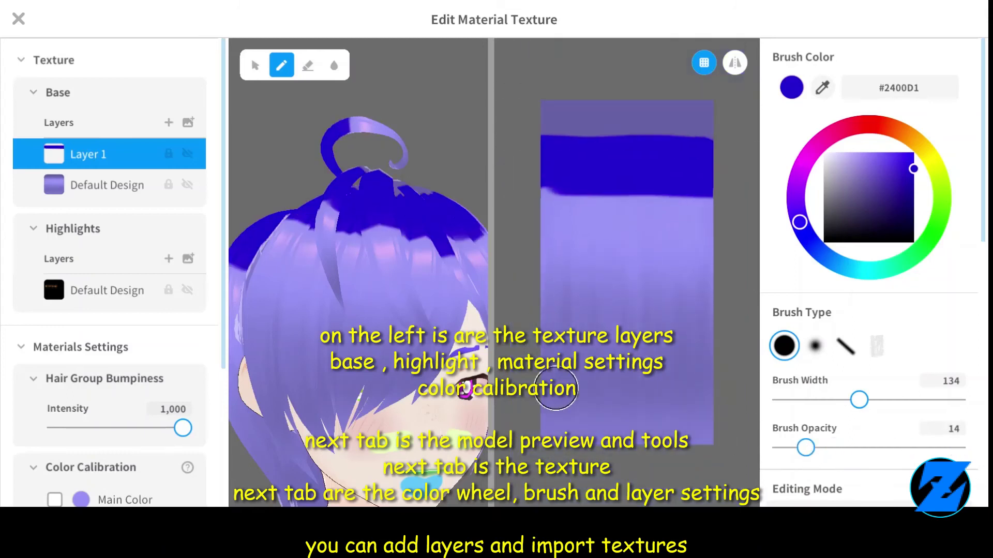
{"action": "left_click_drag", "start_coordinate": [531, 396], "coordinate": [586, 397]}
Step: Add a layer to the highlights texture and paint highlight strokes across its upper and lower areas
{"action": "left_click", "coordinate": [111, 290]}
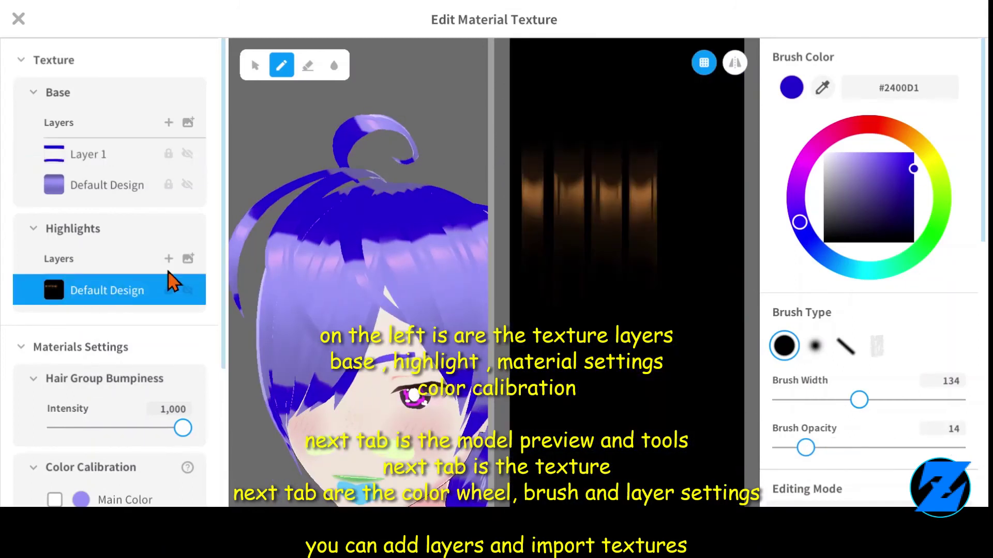
{"action": "left_click", "coordinate": [168, 259]}
{"action": "left_click_drag", "start_coordinate": [518, 201], "coordinate": [650, 203]}
{"action": "left_click_drag", "start_coordinate": [563, 393], "coordinate": [522, 412]}
{"action": "mouse_move", "coordinate": [414, 310]}
{"action": "right_mouse_down"}
{"action": "mouse_move", "coordinate": [352, 321]}
{"action": "mouse_move", "coordinate": [393, 315]}
{"action": "mouse_move", "coordinate": [388, 279]}
{"action": "right_mouse_up"}
Step: Set the opacity of the base texture's Layer 1 to 45 and check the layer's available options
{"action": "scroll", "coordinate": [393, 315], "scroll_direction": "down", "scroll_amount": 3}
{"action": "scroll", "coordinate": [879, 361], "scroll_direction": "down", "scroll_amount": 3}
{"action": "left_click_drag", "start_coordinate": [957, 425], "coordinate": [859, 425]}
{"action": "left_click", "coordinate": [88, 155]}
{"action": "right_click", "coordinate": [81, 163]}
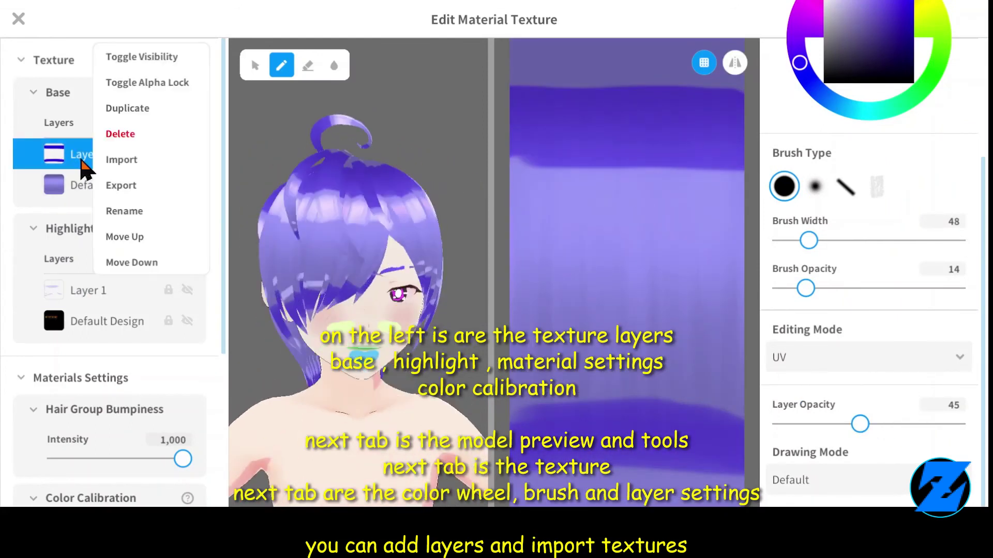
{"action": "left_click", "coordinate": [133, 15]}
Step: Collapse the Color Calibration settings and slightly widen the model preview beside the texture view
{"action": "scroll", "coordinate": [80, 217], "scroll_direction": "down", "scroll_amount": 5}
{"action": "left_click", "coordinate": [38, 274]}
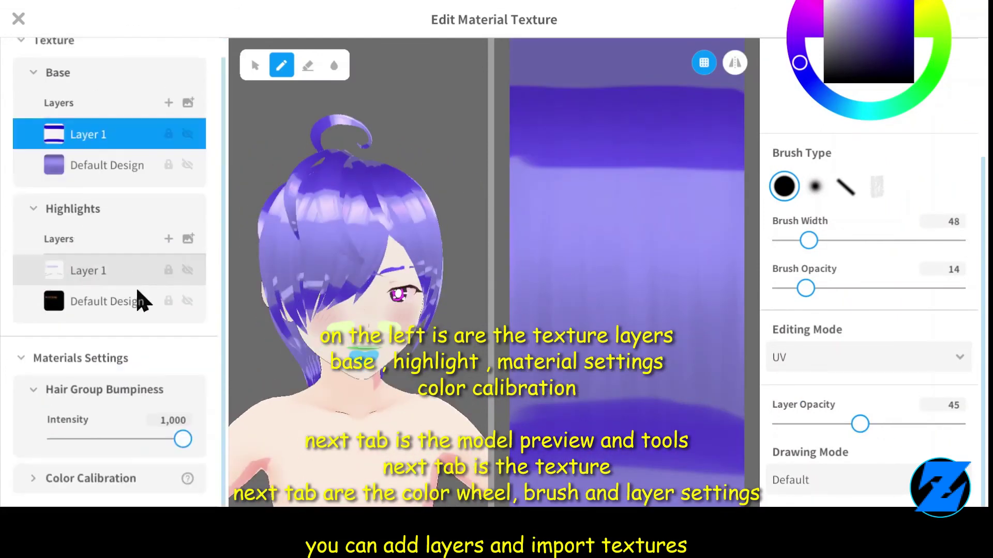
{"action": "mouse_move", "coordinate": [182, 439]}
{"action": "left_mouse_down"}
{"action": "mouse_move", "coordinate": [47, 441]}
{"action": "mouse_move", "coordinate": [182, 438]}
{"action": "left_mouse_up"}
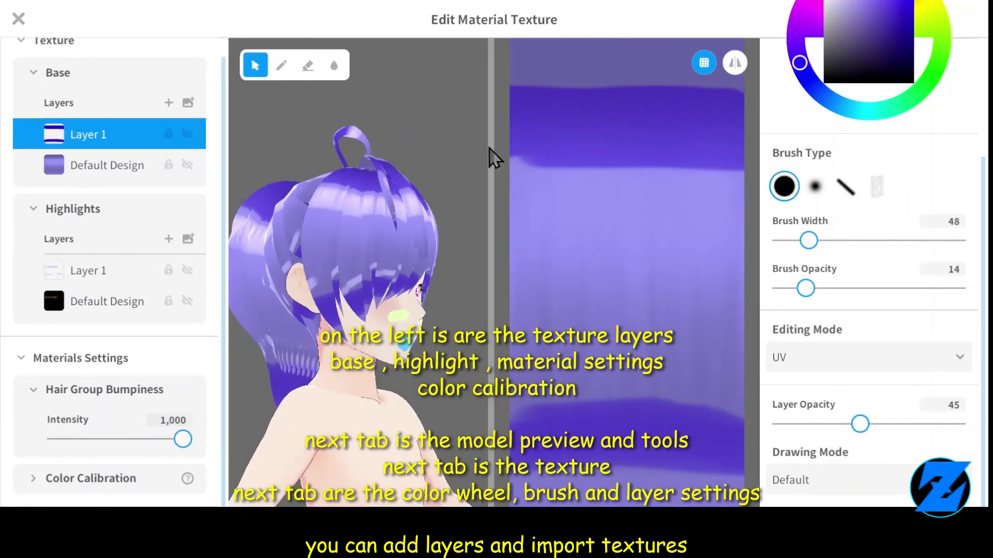
{"action": "left_click_drag", "start_coordinate": [488, 148], "coordinate": [479, 146]}
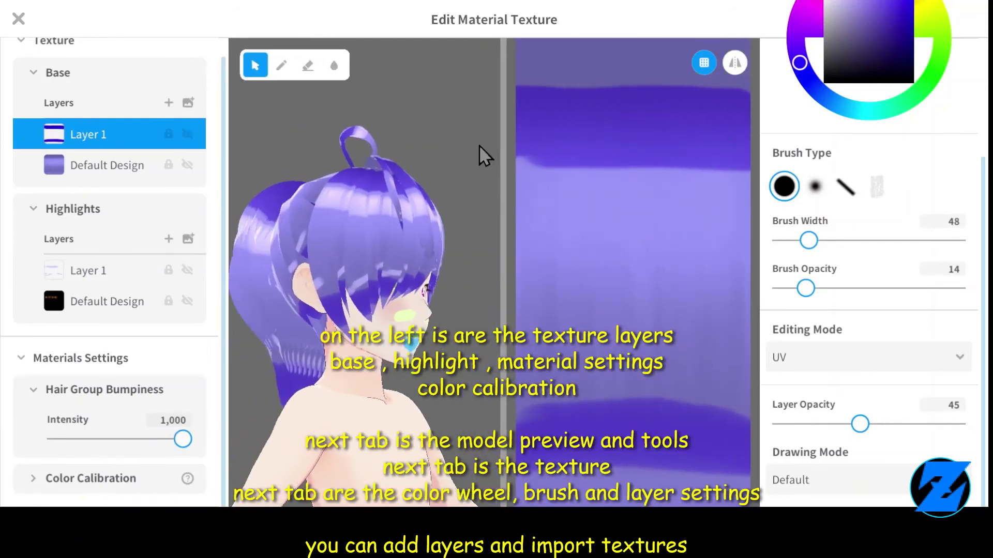